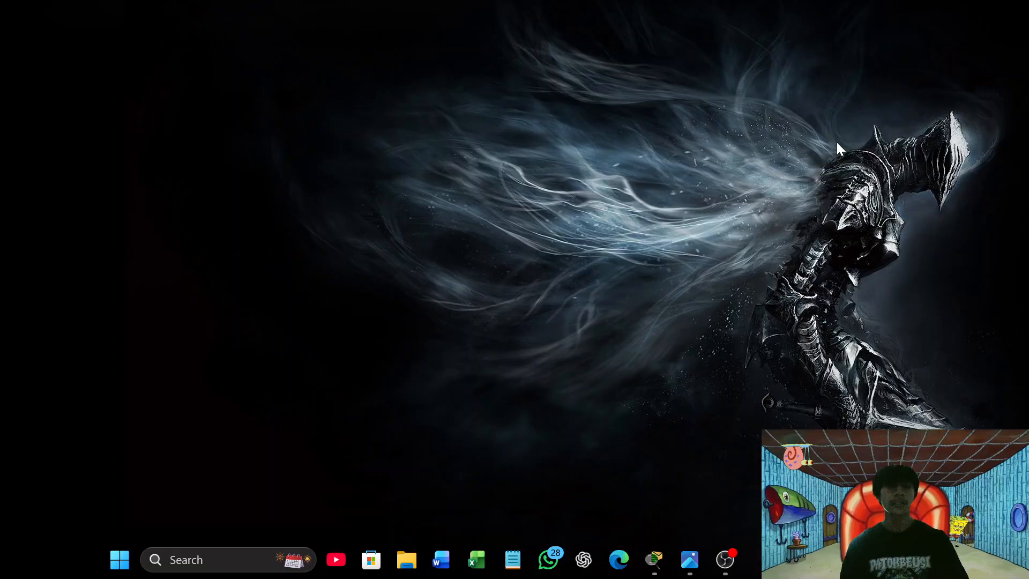
Review the LT-1 and LT-2 campus topology diagrams in the image viewer, and switch to Cisco Packet Tracer.
{"action": "key", "text": "alt+Tab"}
{"action": "key", "text": "alt+Tab"}
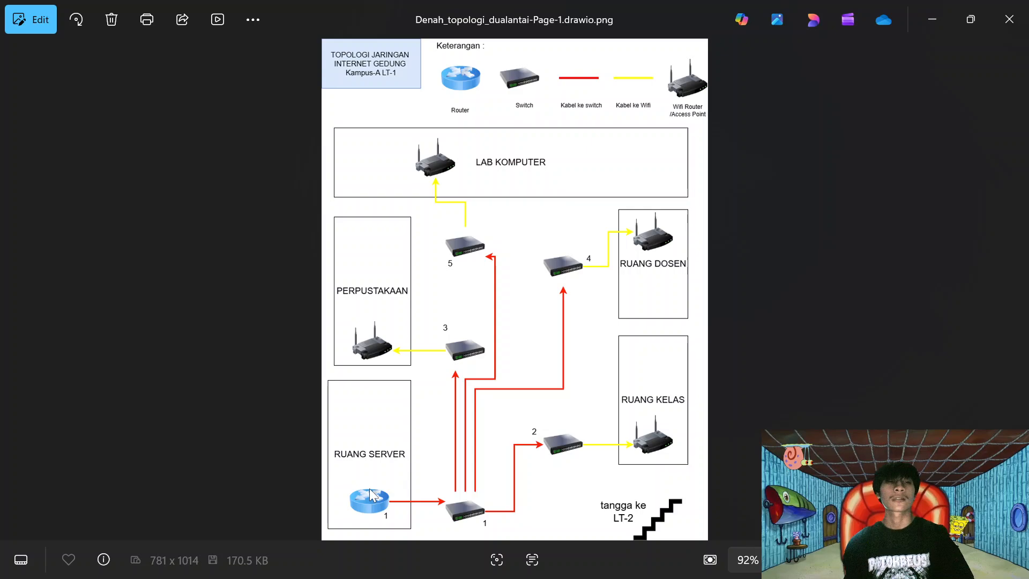
{"action": "key", "text": "Right"}
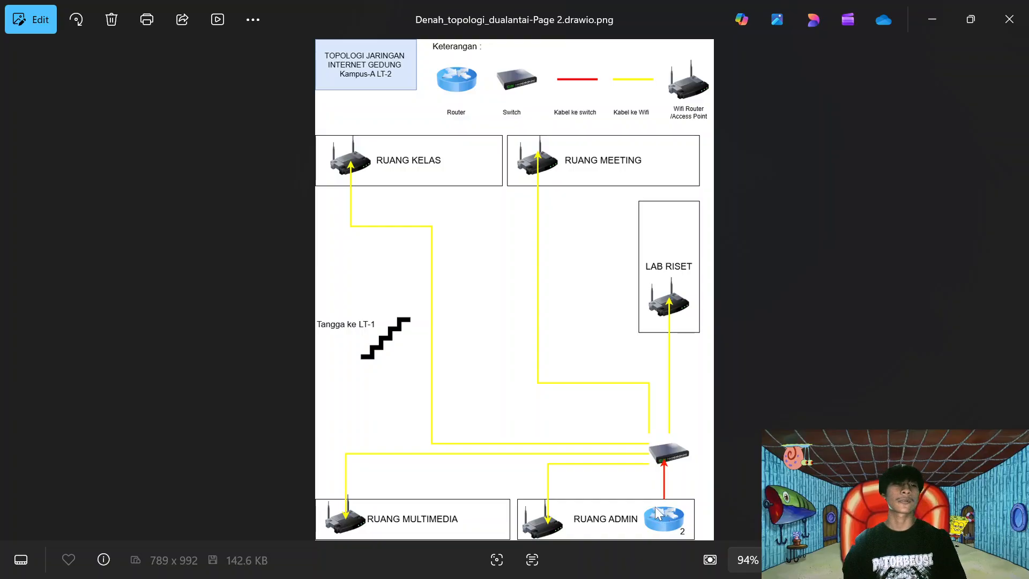
{"action": "key", "text": "alt+Tab"}
{"action": "key", "text": "alt+Tab"}
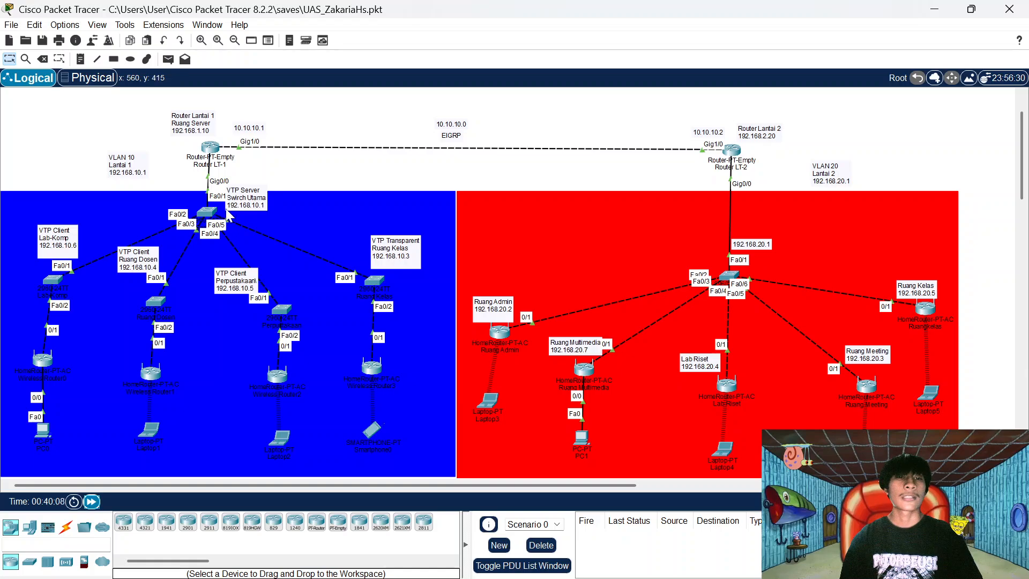
Shift the VTP Server note beside the main switch slightly to the right, clear of the Fa0/1 port label.
{"action": "scroll", "coordinate": [220, 231], "scroll_direction": "up", "scroll_amount": 5}
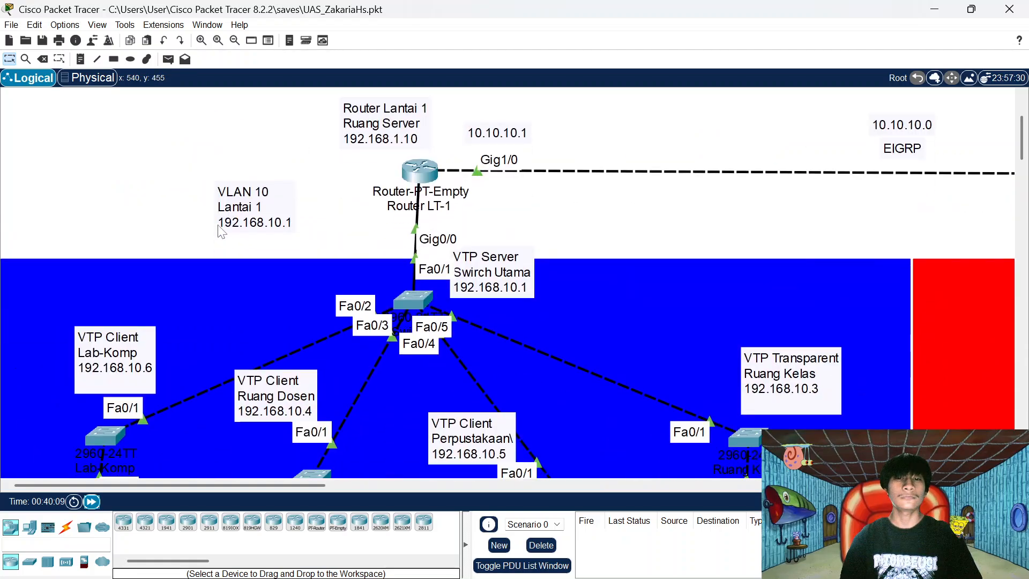
{"action": "scroll", "coordinate": [219, 229], "scroll_direction": "down", "scroll_amount": 1}
{"action": "scroll", "coordinate": [310, 304], "scroll_direction": "down", "scroll_amount": 5}
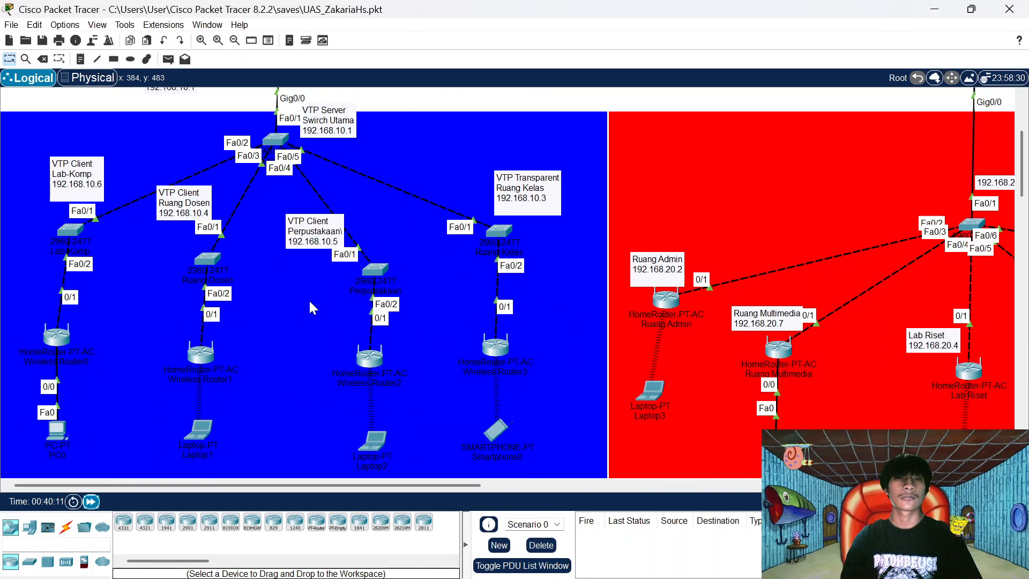
{"action": "scroll", "coordinate": [310, 308], "scroll_direction": "up", "scroll_amount": 3}
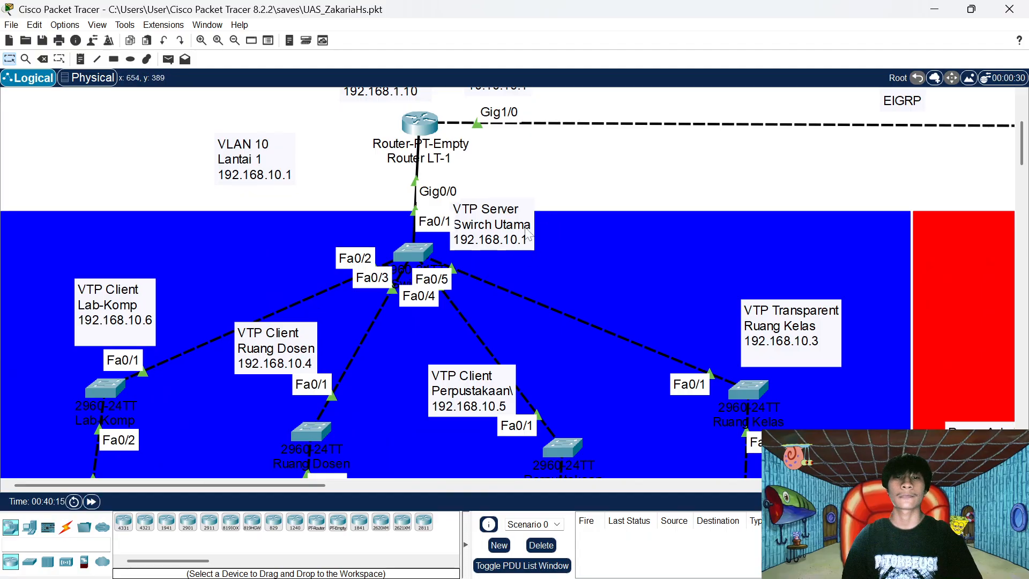
{"action": "left_click", "coordinate": [506, 251]}
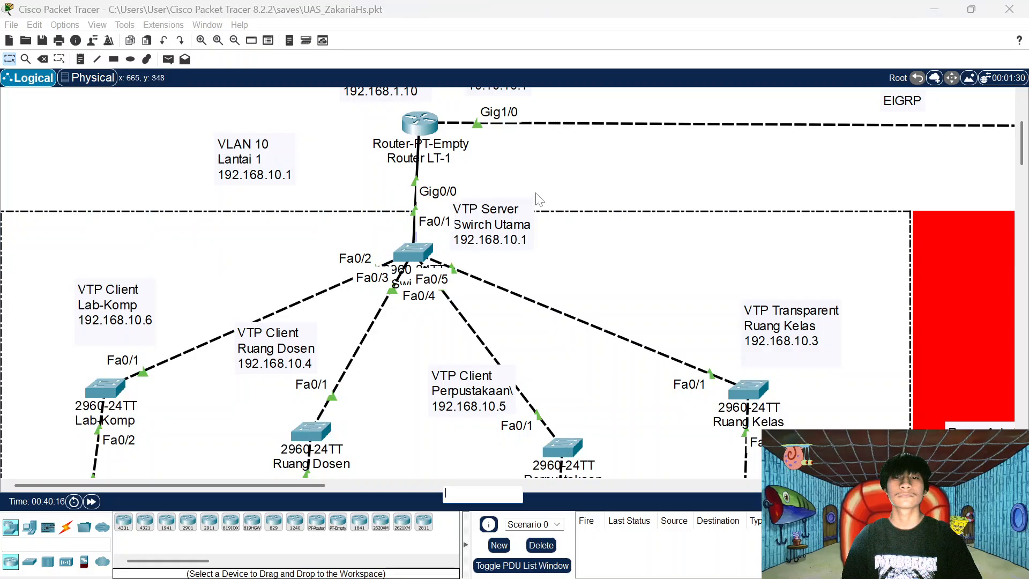
{"action": "left_click", "coordinate": [535, 193]}
{"action": "left_click_drag", "start_coordinate": [502, 228], "coordinate": [519, 227]}
{"action": "left_click", "coordinate": [531, 172]}
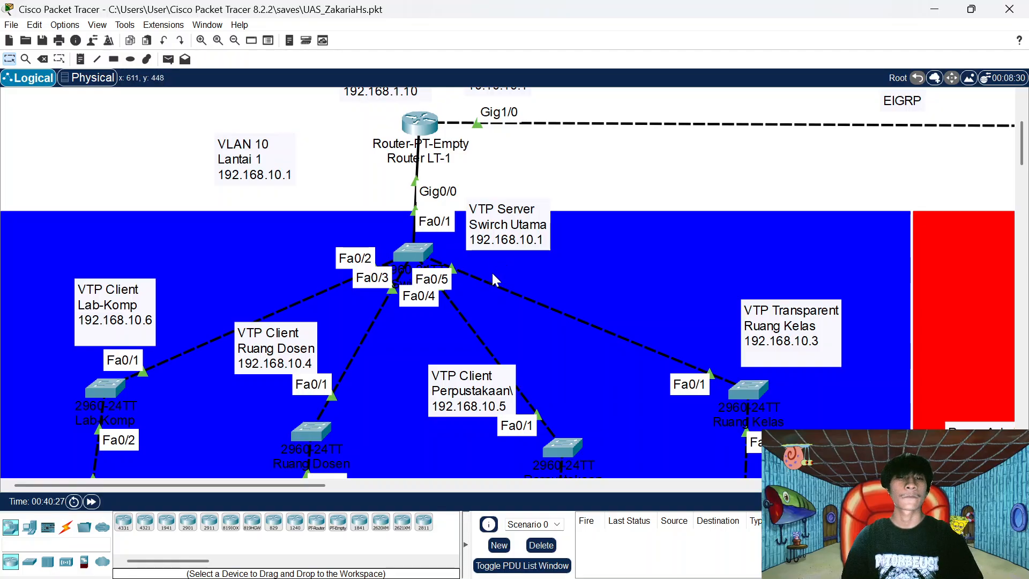
Examine the VLAN 10 switches, wireless routers and end devices on floor 1, dismissing the incoming WhatsApp call.
{"action": "scroll", "coordinate": [493, 273], "scroll_direction": "down", "scroll_amount": 3}
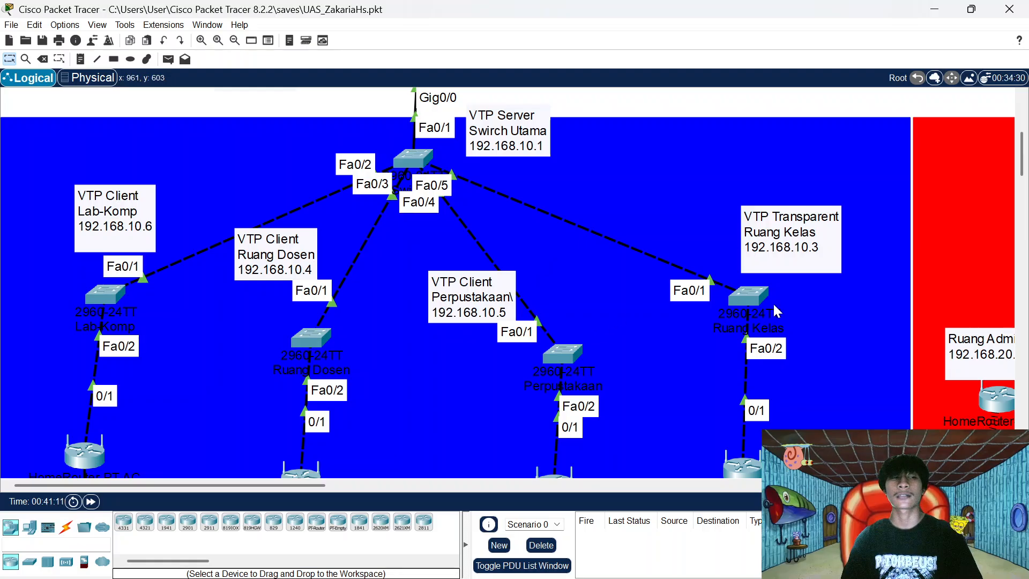
{"action": "left_click", "coordinate": [736, 304]}
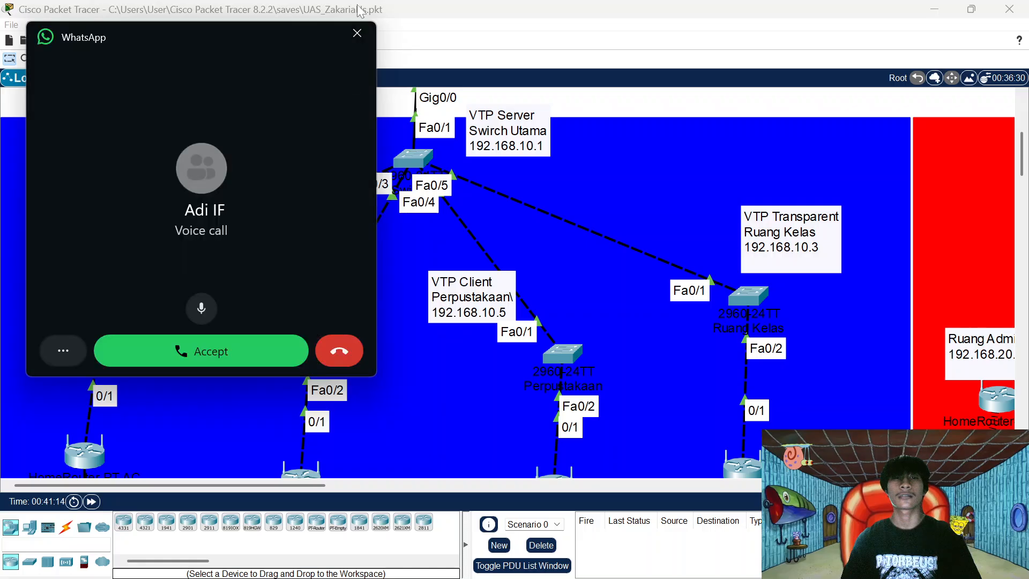
{"action": "left_click", "coordinate": [357, 27]}
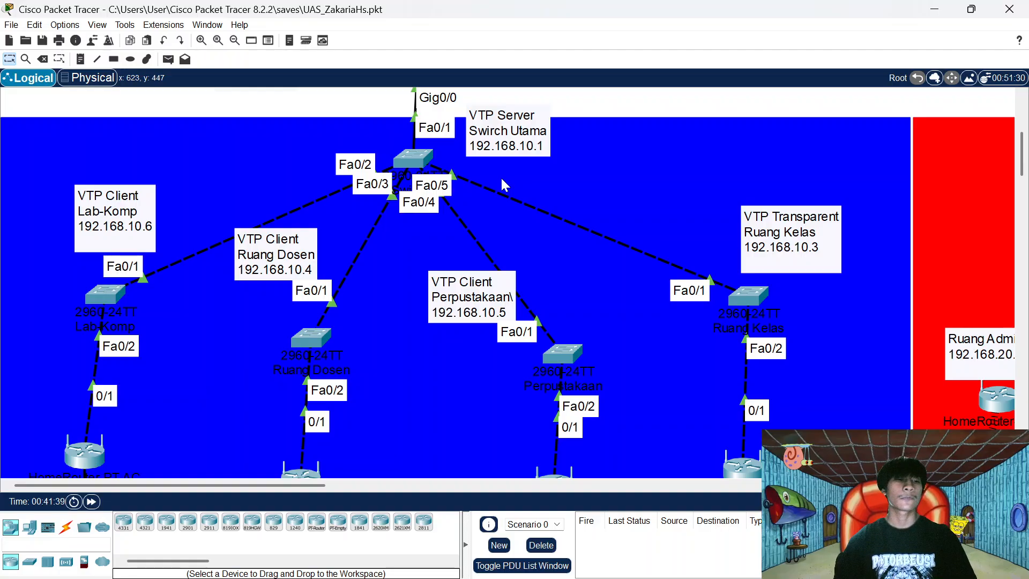
{"action": "scroll", "coordinate": [390, 270], "scroll_direction": "down", "scroll_amount": 2}
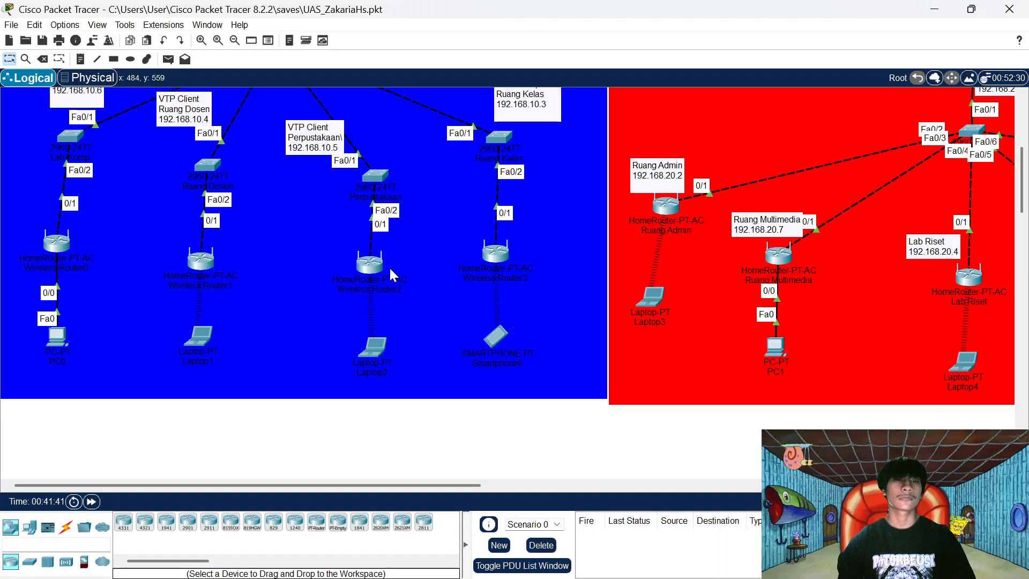
{"action": "scroll", "coordinate": [389, 267], "scroll_direction": "up", "scroll_amount": 2}
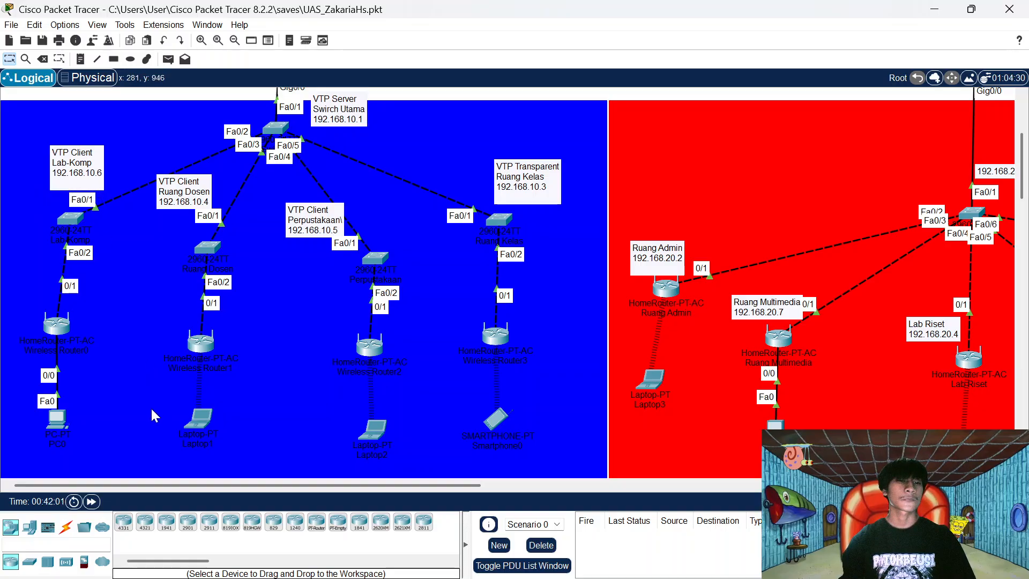
{"action": "scroll", "coordinate": [142, 208], "scroll_direction": "up", "scroll_amount": 3}
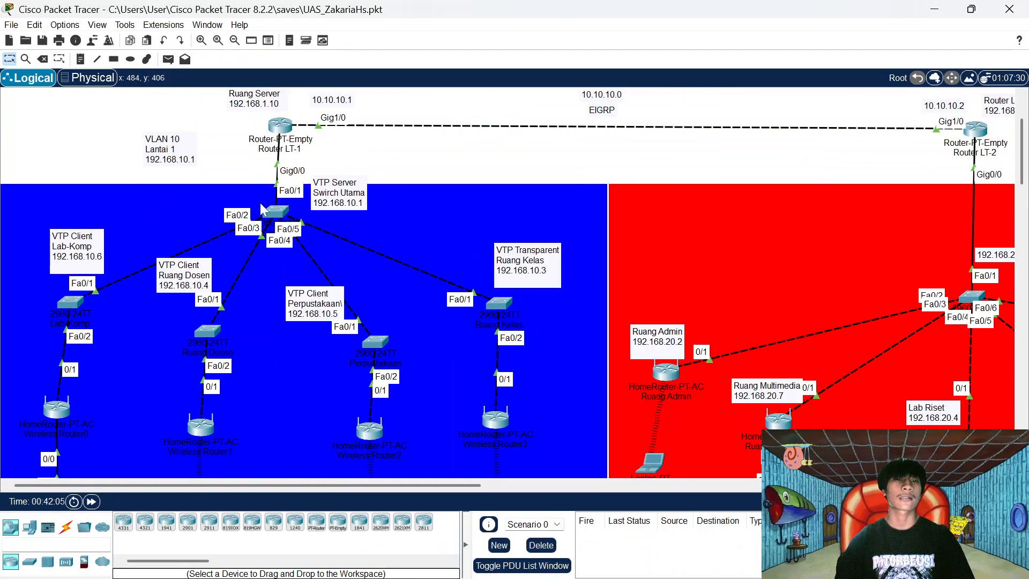
{"action": "scroll", "coordinate": [205, 200], "scroll_direction": "down", "scroll_amount": 3}
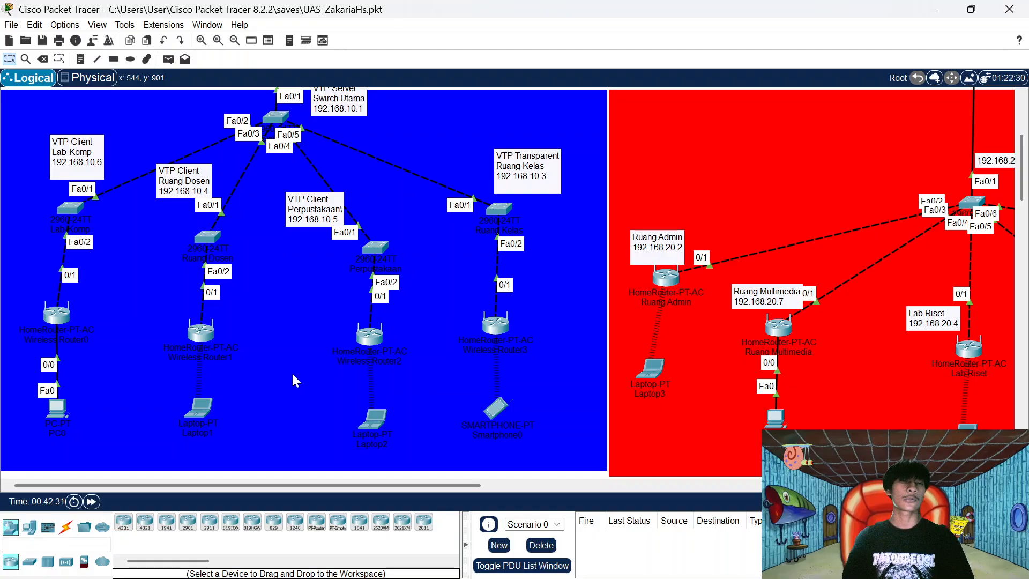
{"action": "scroll", "coordinate": [293, 374], "scroll_direction": "down", "scroll_amount": 1}
{"action": "scroll", "coordinate": [293, 374], "scroll_direction": "up", "scroll_amount": 3}
{"action": "scroll", "coordinate": [293, 374], "scroll_direction": "down", "scroll_amount": 1}
{"action": "scroll", "coordinate": [292, 375], "scroll_direction": "up", "scroll_amount": 1}
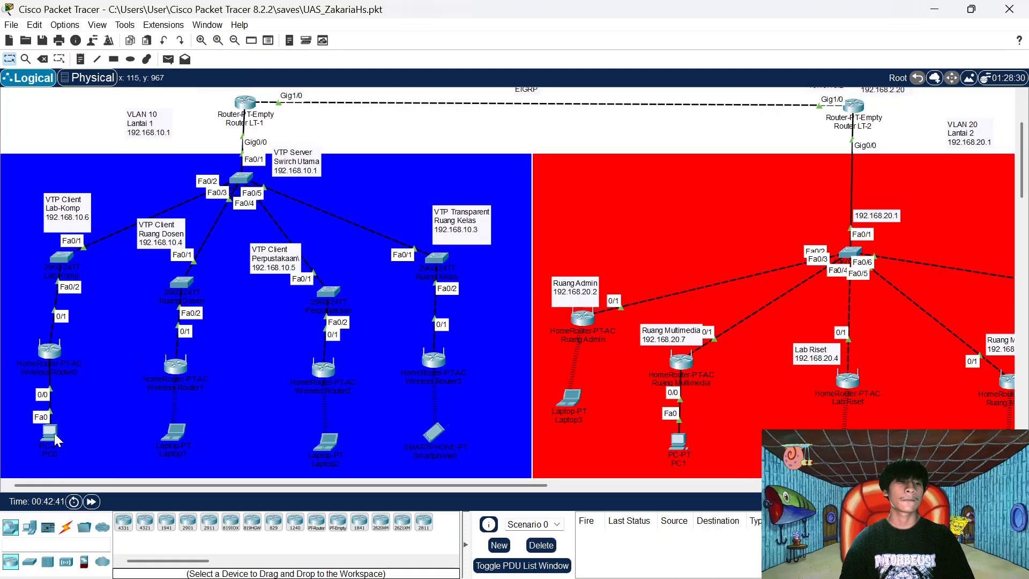
Open the command prompt of PC0 and resize its window so the floor 2 network stays in view.
{"action": "mouse_move", "coordinate": [53, 435]}
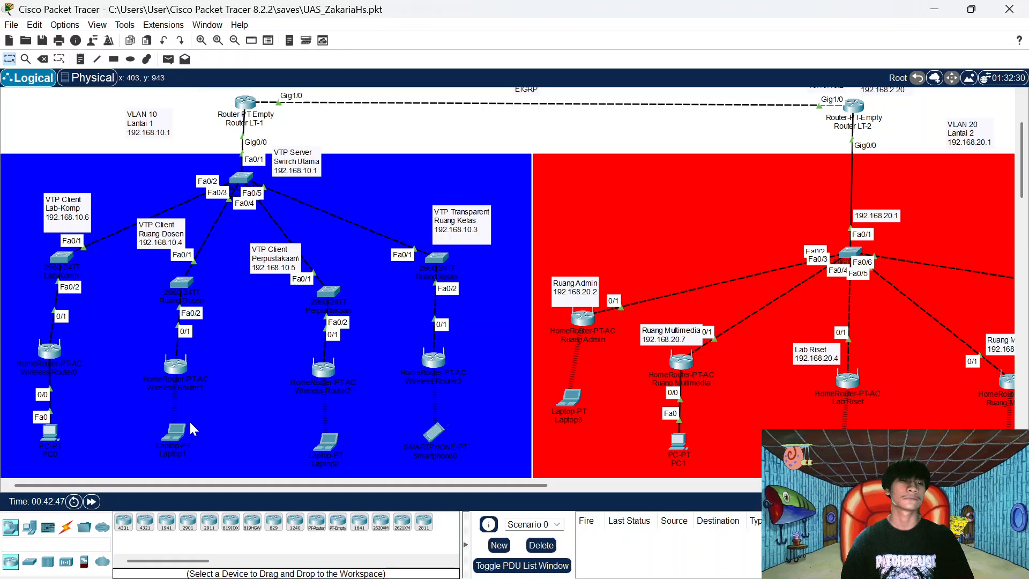
{"action": "left_click", "coordinate": [52, 432]}
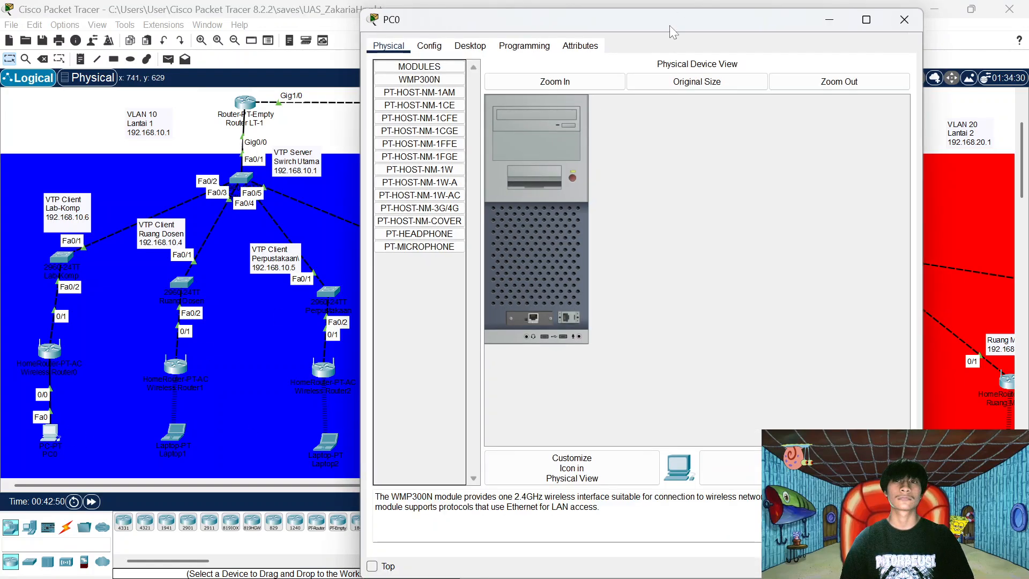
{"action": "left_click_drag", "start_coordinate": [670, 24], "coordinate": [407, 60]}
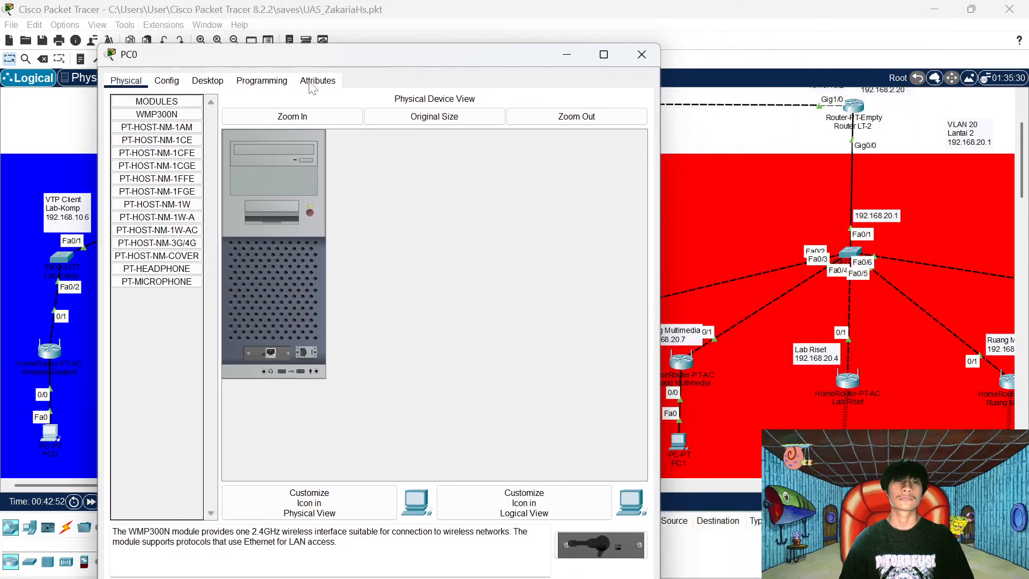
{"action": "left_click", "coordinate": [212, 81]}
{"action": "left_click", "coordinate": [485, 150]}
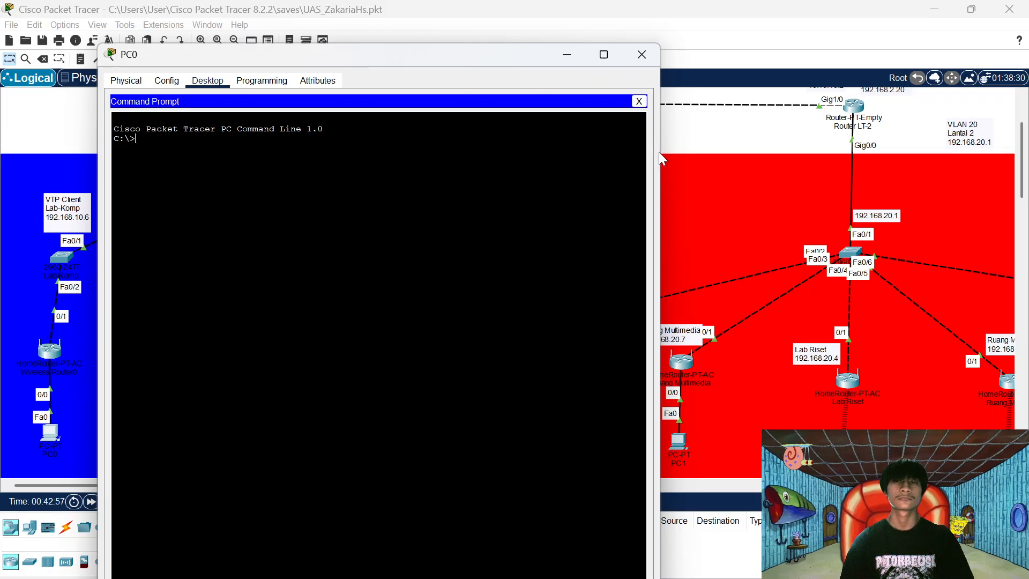
{"action": "left_click_drag", "start_coordinate": [660, 152], "coordinate": [422, 155]}
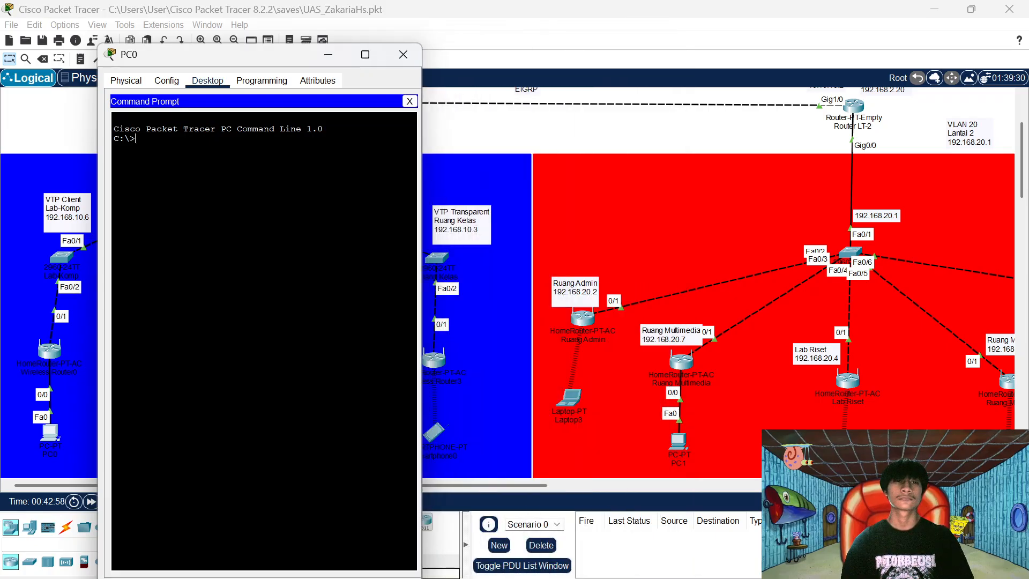
{"action": "left_click_drag", "start_coordinate": [273, 56], "coordinate": [264, 72]}
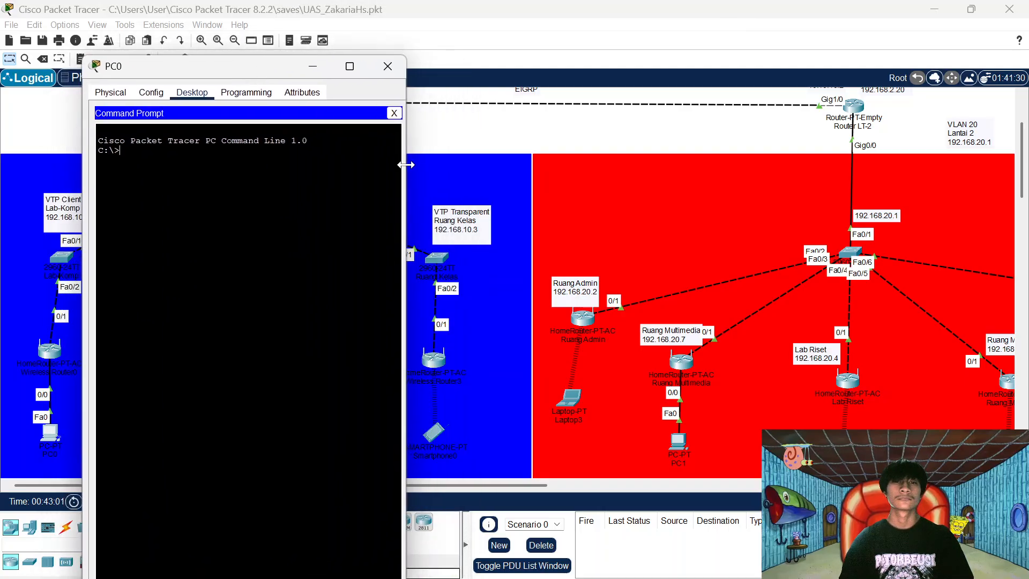
{"action": "left_click_drag", "start_coordinate": [423, 163], "coordinate": [498, 163]}
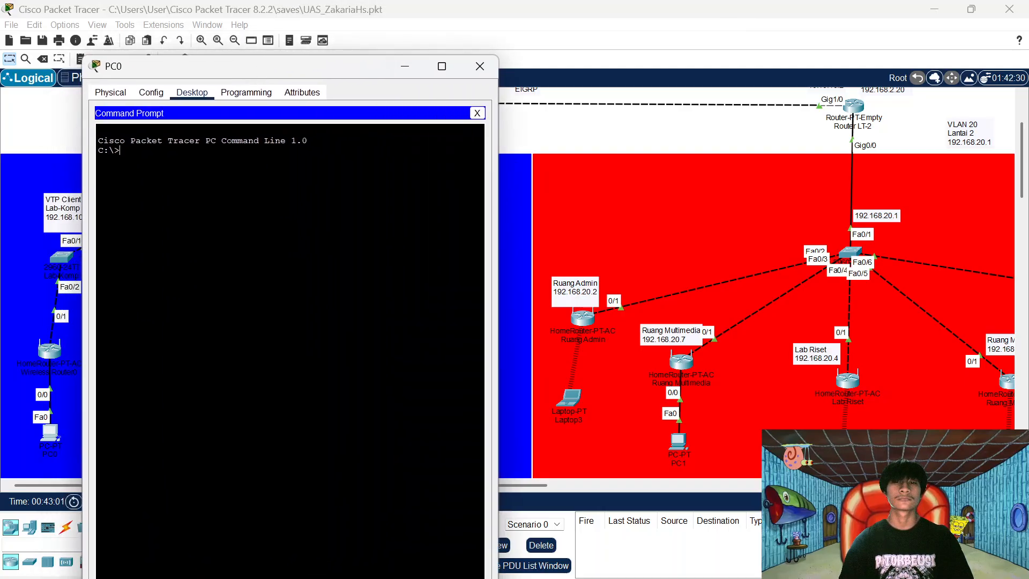
Try to ping the Ruang Admin router at 192.168.20.2 from PC0.
{"action": "type", "text": "oing"}
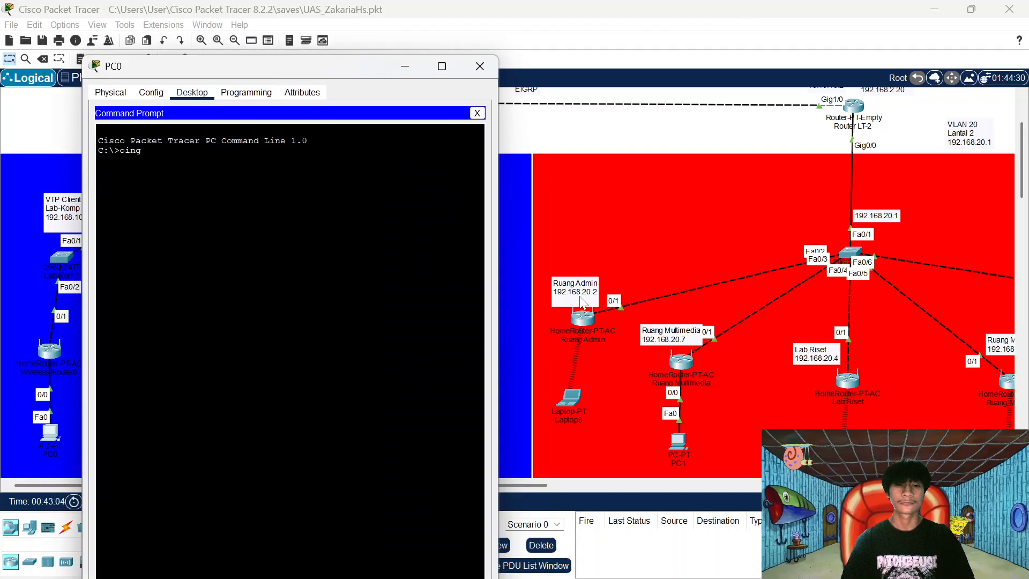
{"action": "key", "text": "BackSpace"}
{"action": "key", "text": "BackSpace"}
{"action": "key", "text": "BackSpace"}
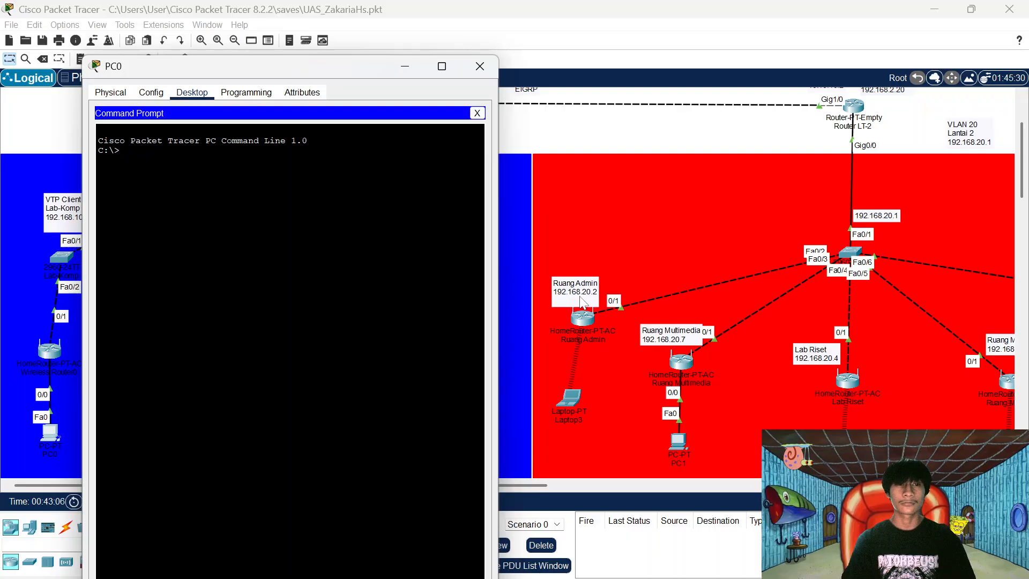
{"action": "type", "text": "ing 1"}
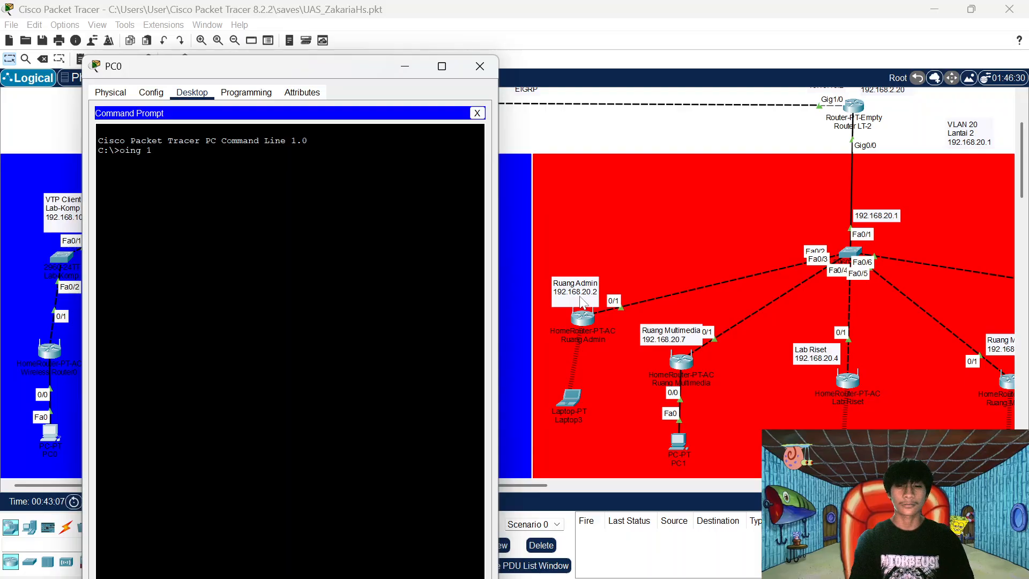
{"action": "type", "text": "92.168"}
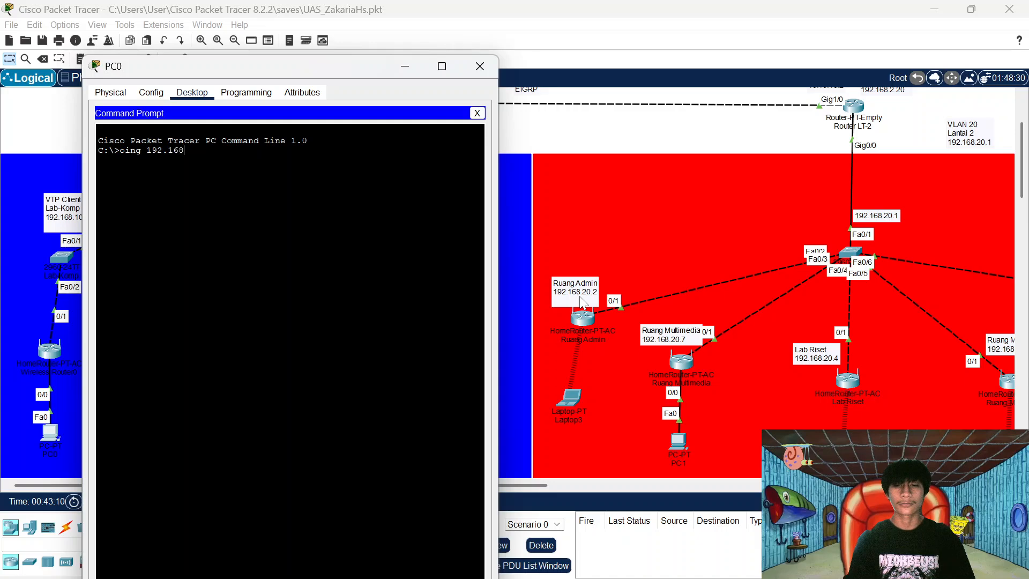
{"action": "type", "text": ".20.2"}
{"action": "key", "text": "Return"}
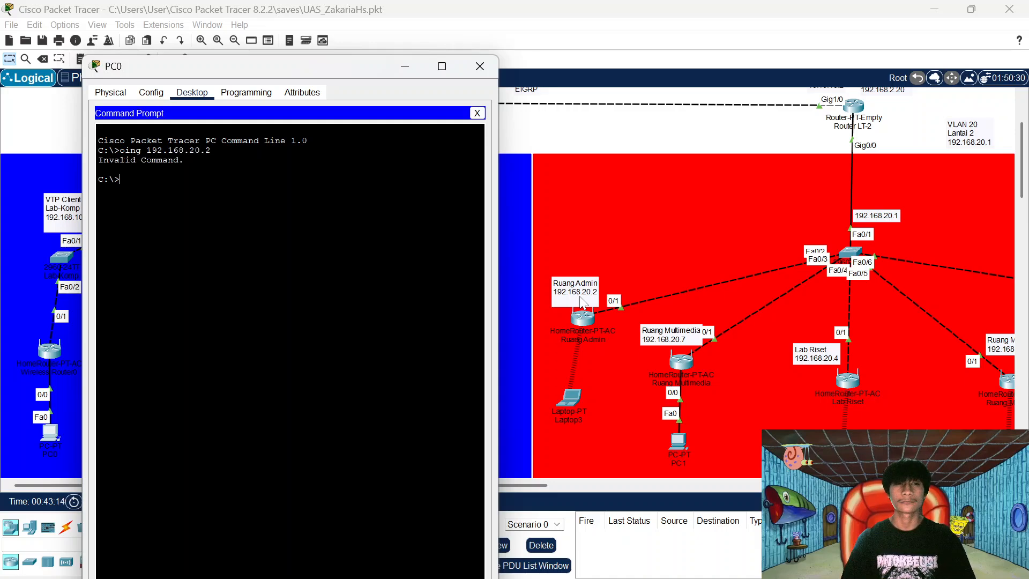
Run ping 192.168.20.2 on PC0 to test the link to Ruang Admin, and reposition the window over the floor 1 network.
{"action": "type", "text": "ping 1"}
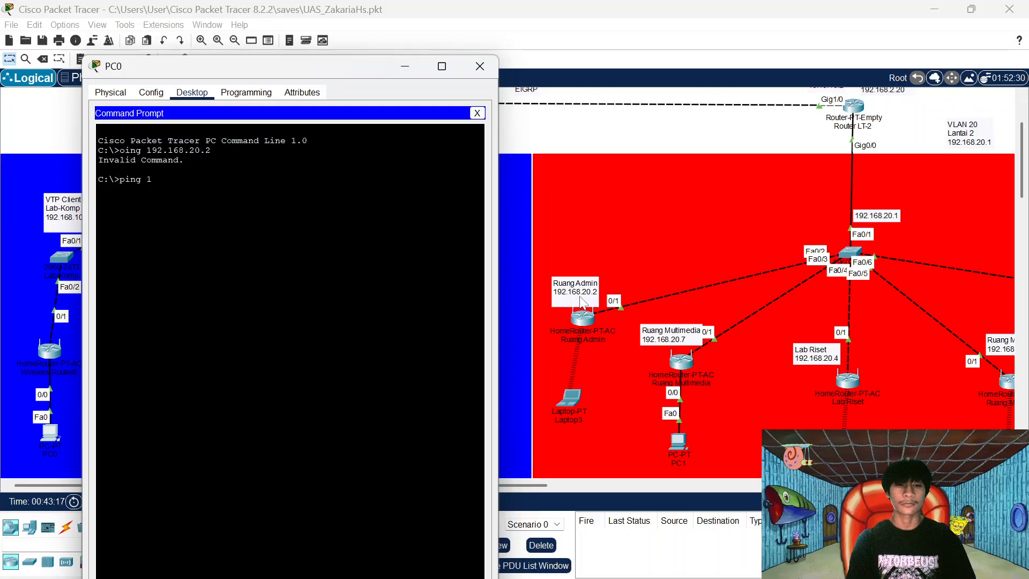
{"action": "type", "text": "\\"}
{"action": "key", "text": "BackSpace"}
{"action": "type", "text": "92"}
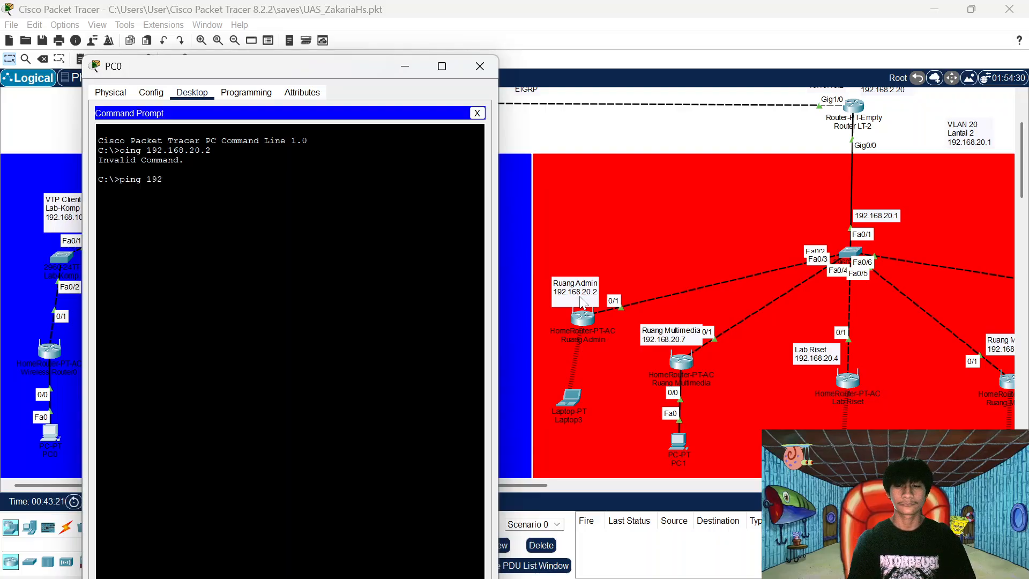
{"action": "type", "text": ".168"}
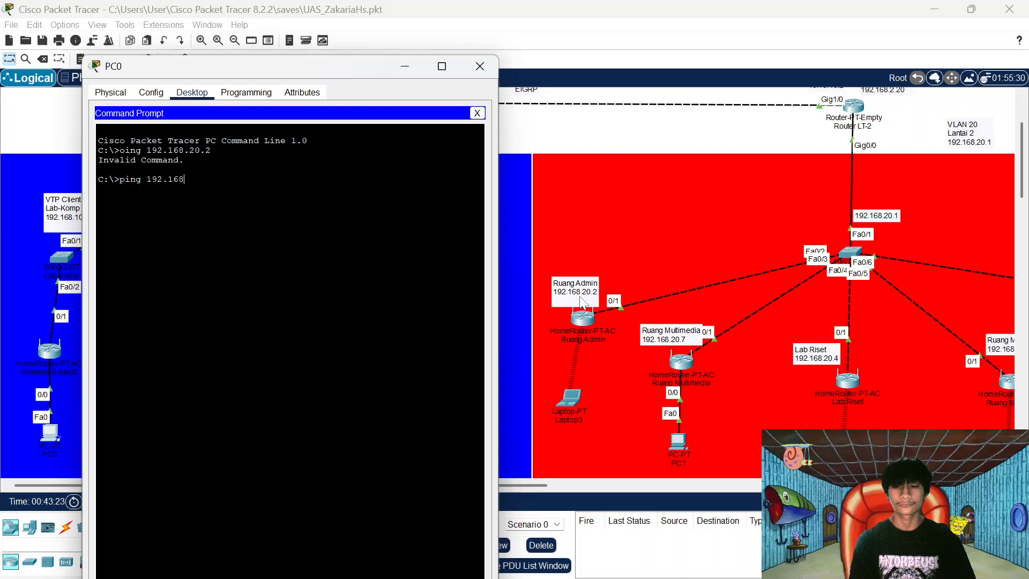
{"action": "type", "text": ".2"}
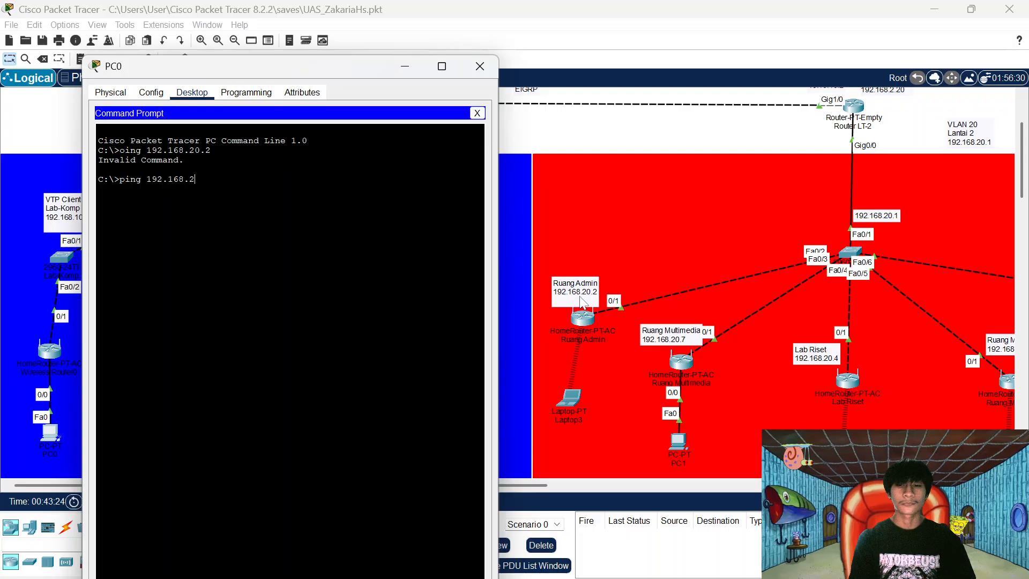
{"action": "type", "text": "0.2"}
{"action": "key", "text": "Return"}
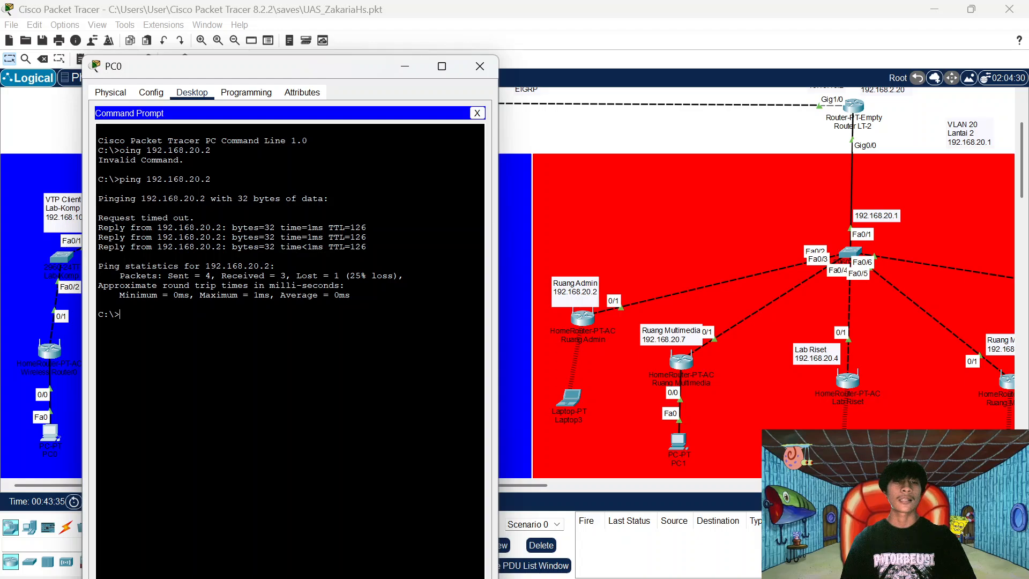
{"action": "left_click_drag", "start_coordinate": [248, 67], "coordinate": [305, 379]}
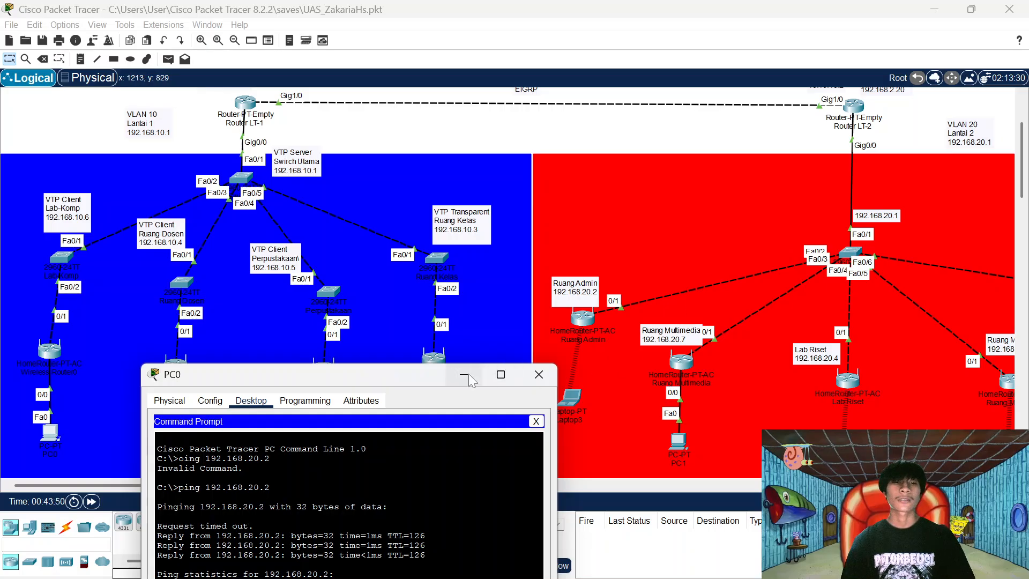
{"action": "left_click_drag", "start_coordinate": [377, 372], "coordinate": [371, 207]}
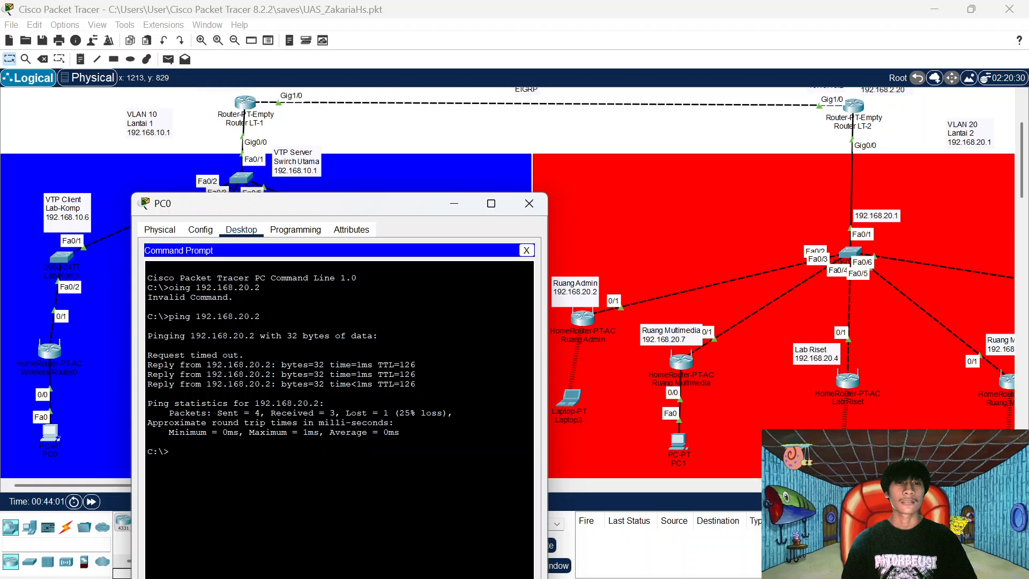
Ping the floor 2 gateway at 192.168.20.1 from PC0, and close the PC0 window.
{"action": "type", "text": "ingt"}
{"action": "key", "text": "BackSpace"}
{"action": "type", "text": "g "}
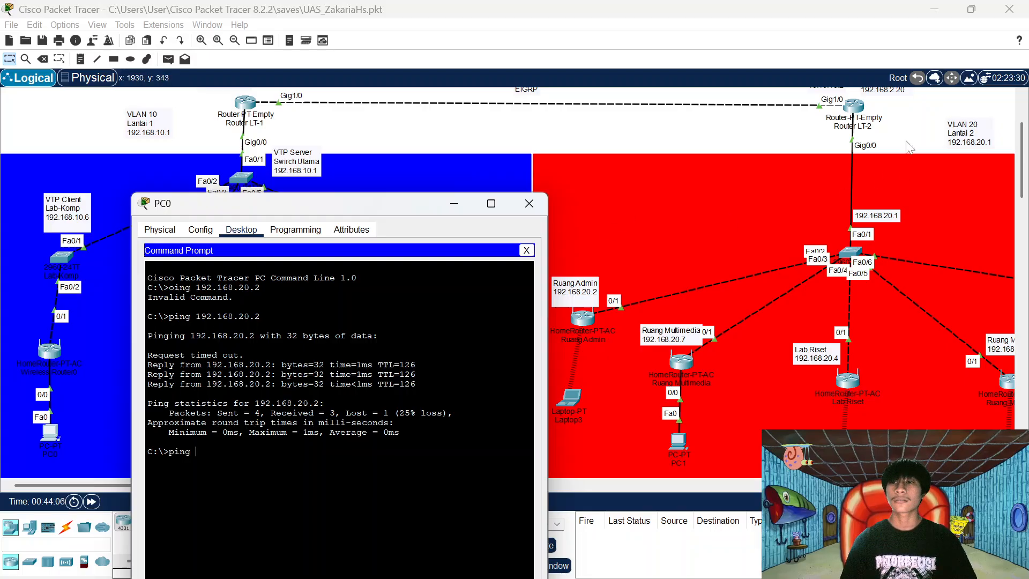
{"action": "type", "text": "192.168"}
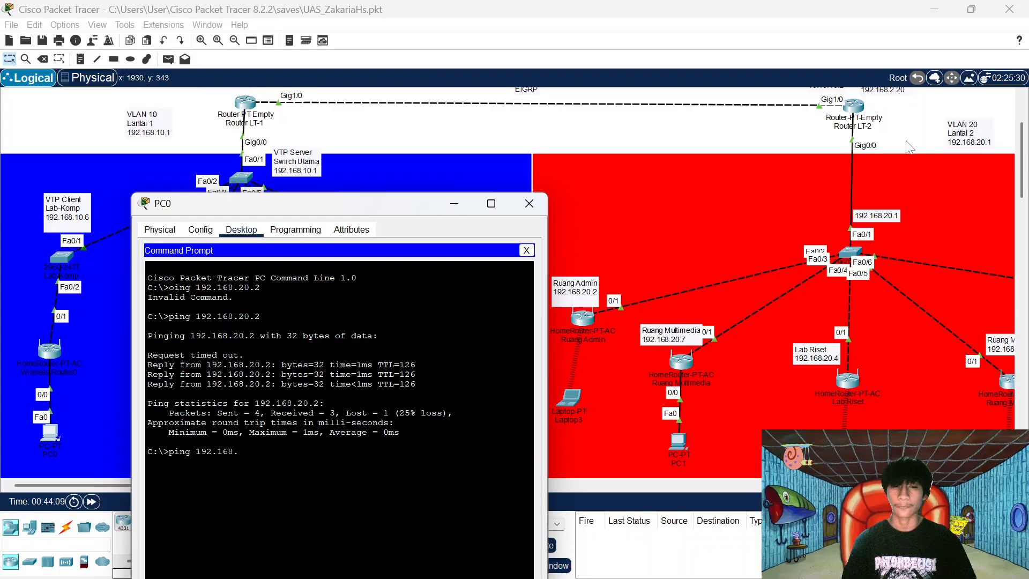
{"action": "type", "text": ".20.1"}
{"action": "key", "text": "Return"}
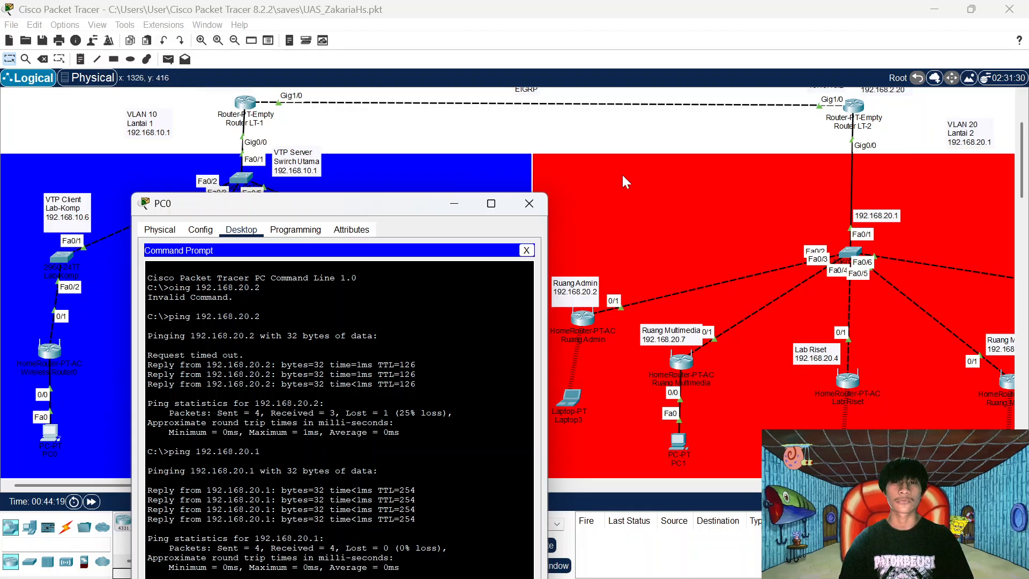
{"action": "left_click", "coordinate": [523, 210]}
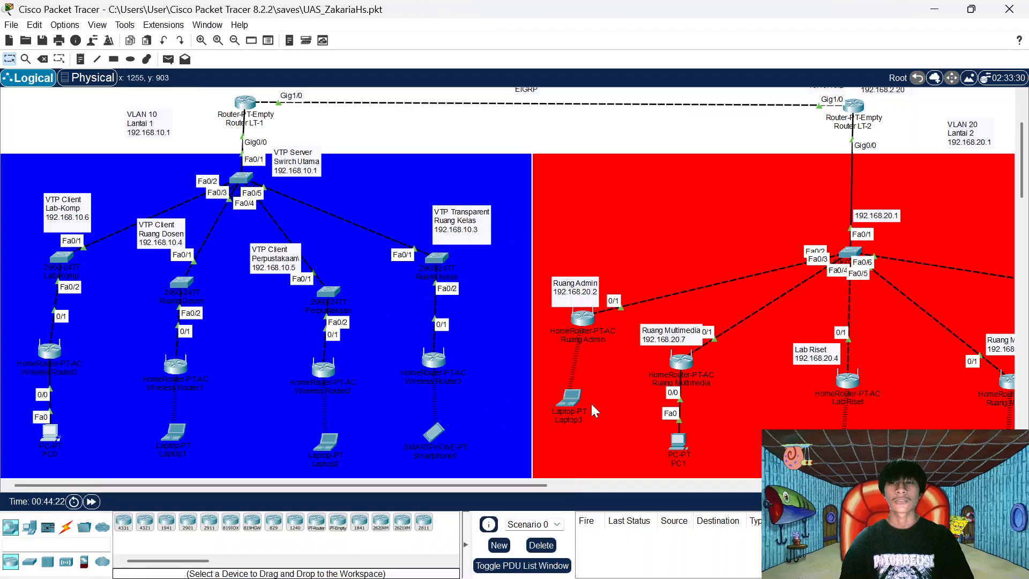
Open the command prompt of Laptop5 in floor 2's Ruang Kelas, and resize and move its window so the floor 1 network stays in view.
{"action": "left_click", "coordinate": [571, 397]}
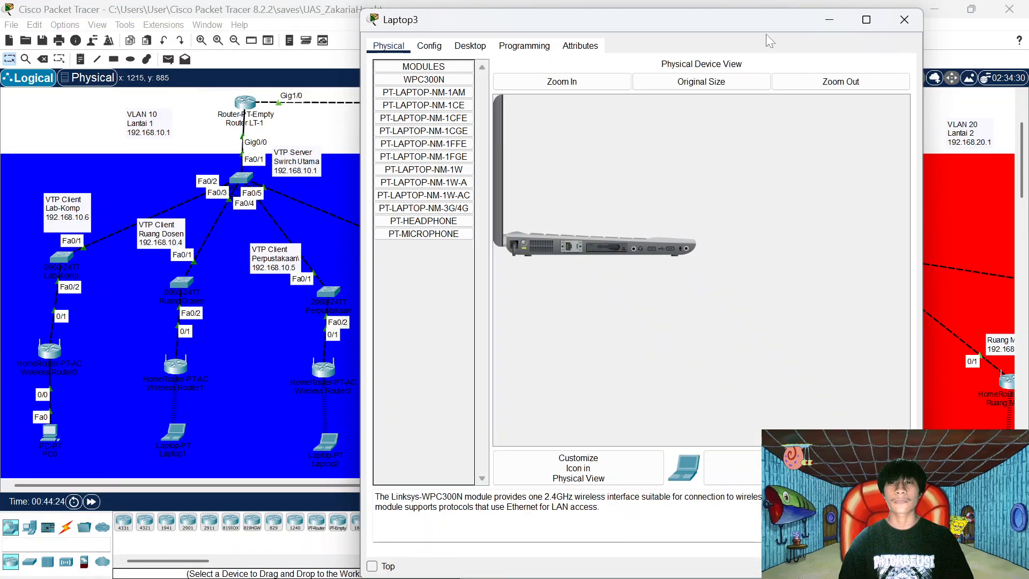
{"action": "left_click", "coordinate": [904, 20]}
{"action": "scroll", "coordinate": [879, 195], "scroll_direction": "right", "scroll_amount": 5}
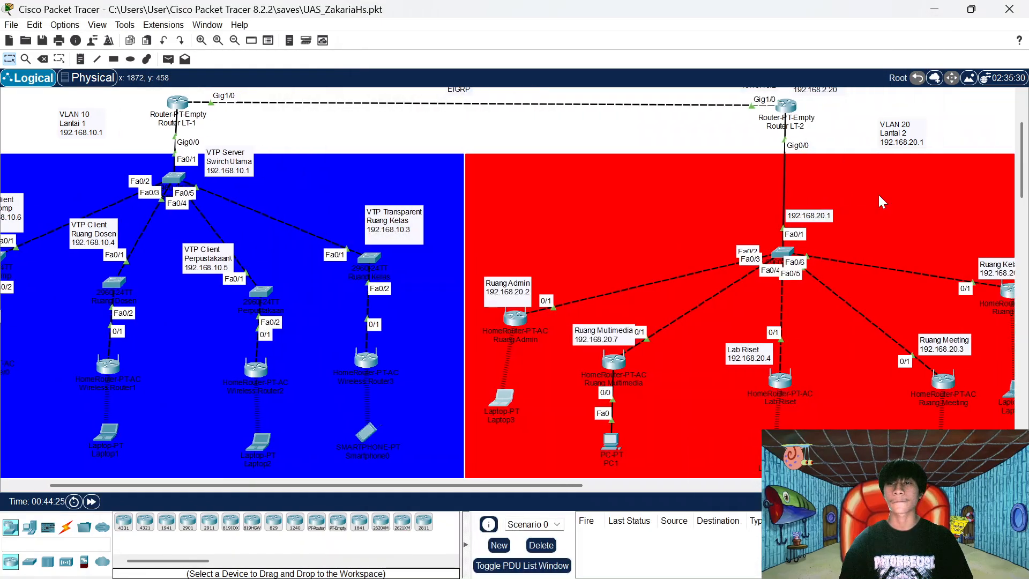
{"action": "scroll", "coordinate": [878, 196], "scroll_direction": "up", "scroll_amount": 1}
{"action": "scroll", "coordinate": [879, 196], "scroll_direction": "left", "scroll_amount": 2}
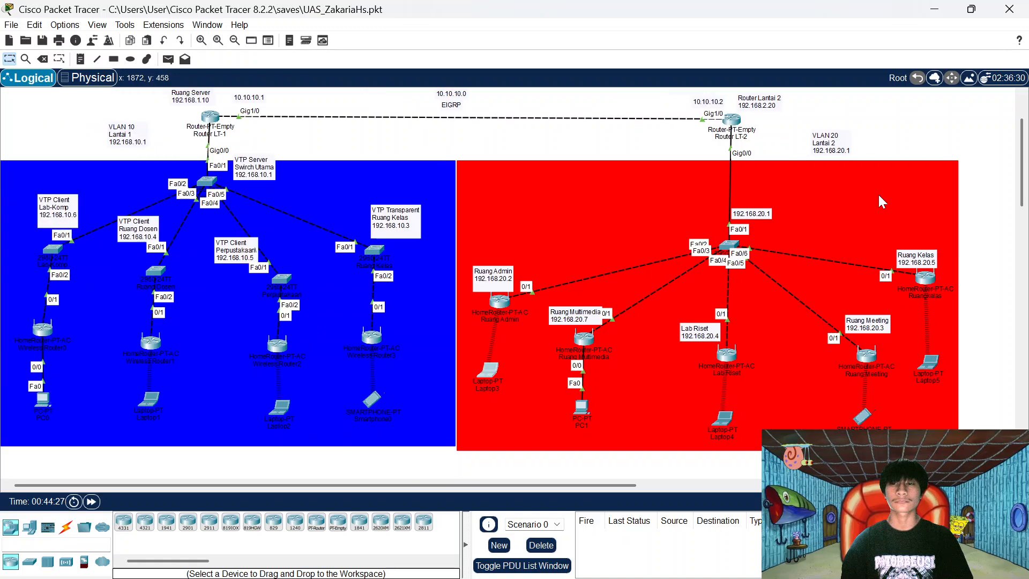
{"action": "left_click", "coordinate": [929, 362]}
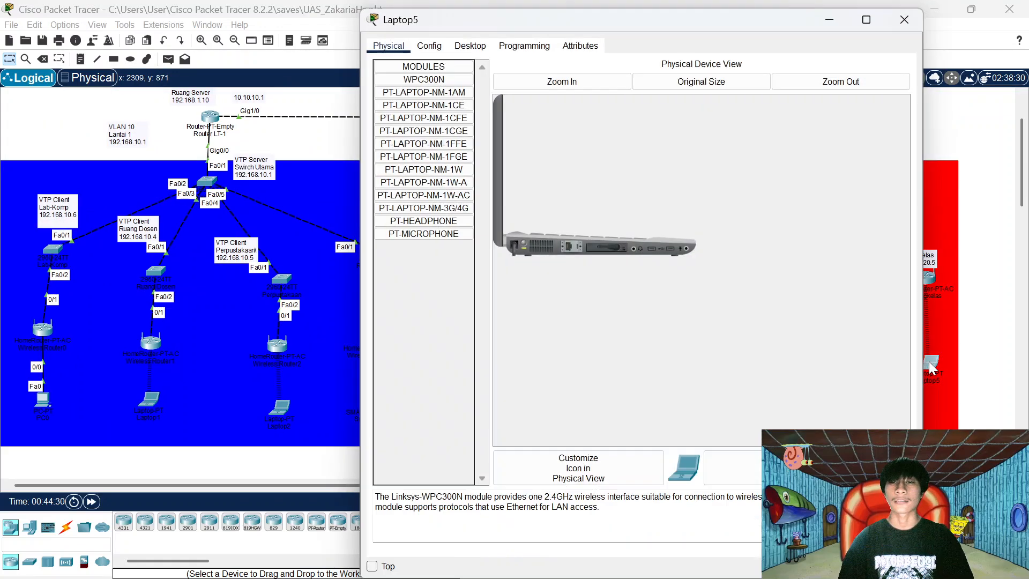
{"action": "left_click", "coordinate": [470, 46]}
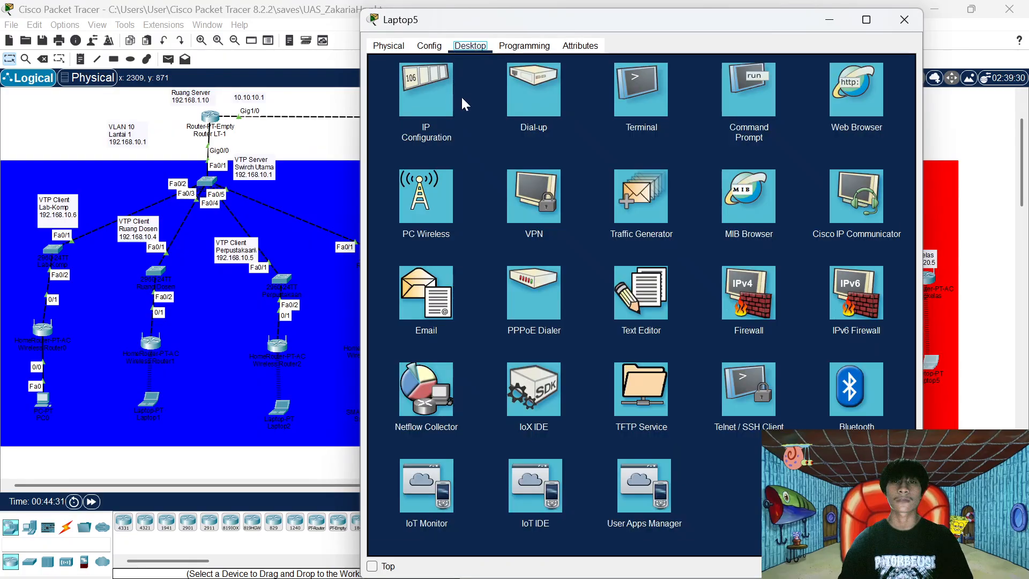
{"action": "left_click", "coordinate": [738, 92]}
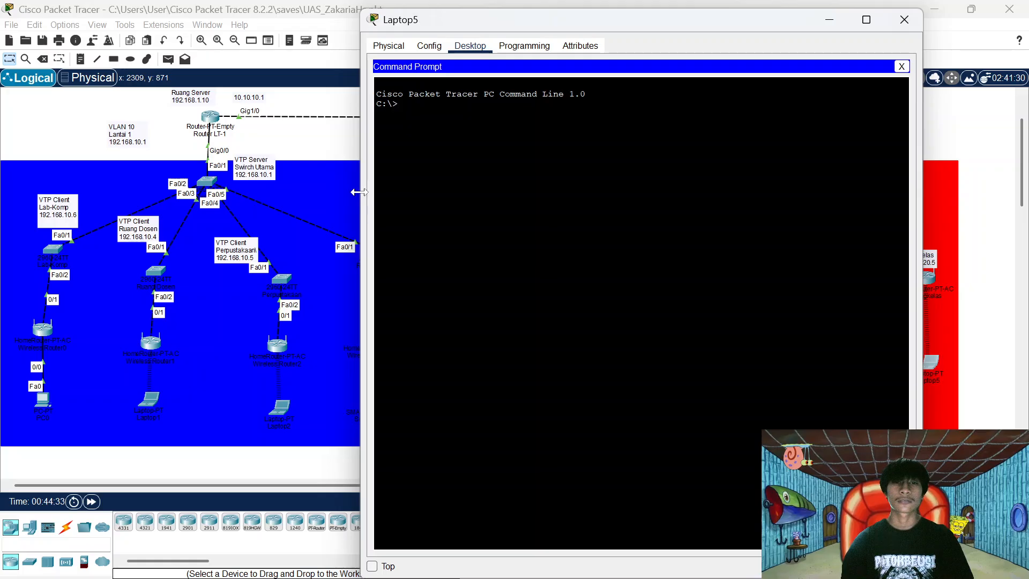
{"action": "left_click_drag", "start_coordinate": [362, 199], "coordinate": [457, 201]}
{"action": "left_click_drag", "start_coordinate": [641, 22], "coordinate": [620, 43]}
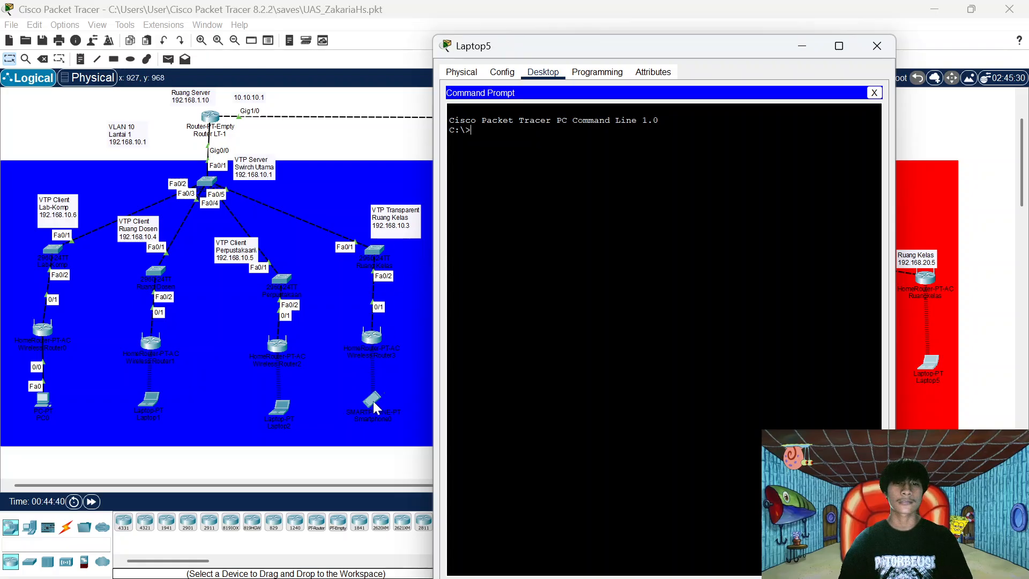
Ping the floor 1 Ruang Kelas address 192.168.10.3 from Laptop5.
{"action": "type", "text": "ping"}
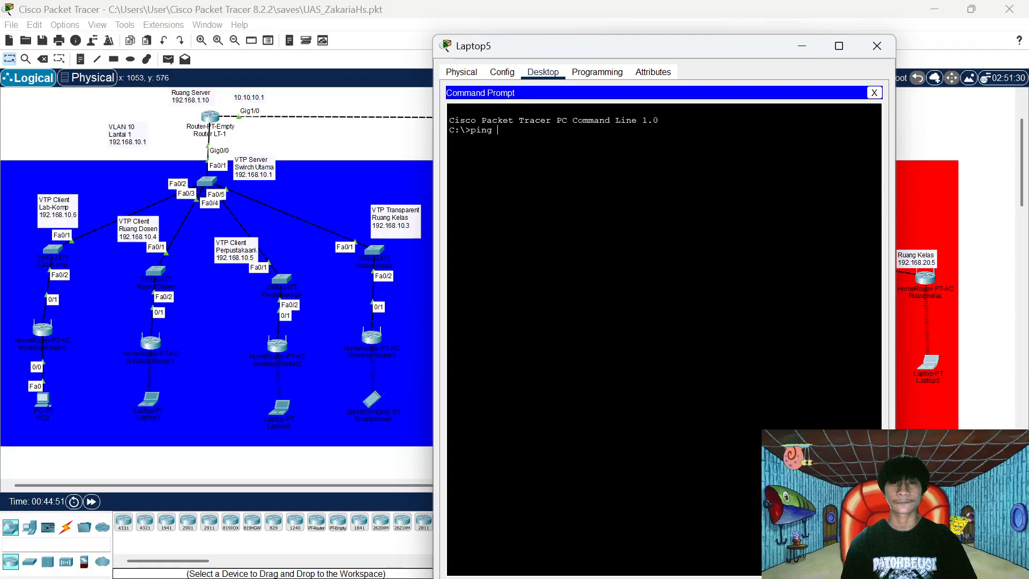
{"action": "type", "text": "192"}
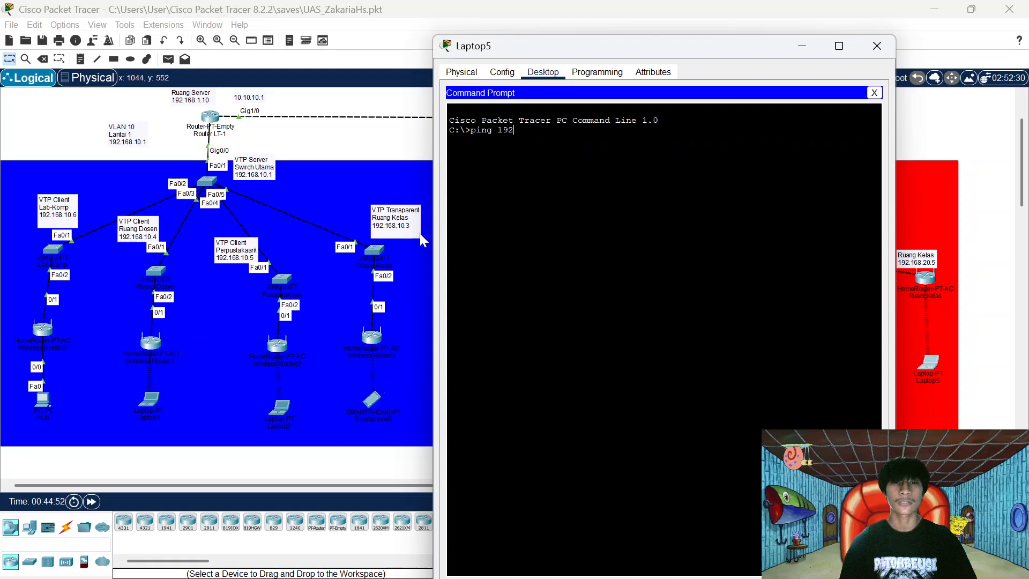
{"action": "type", "text": ".168"}
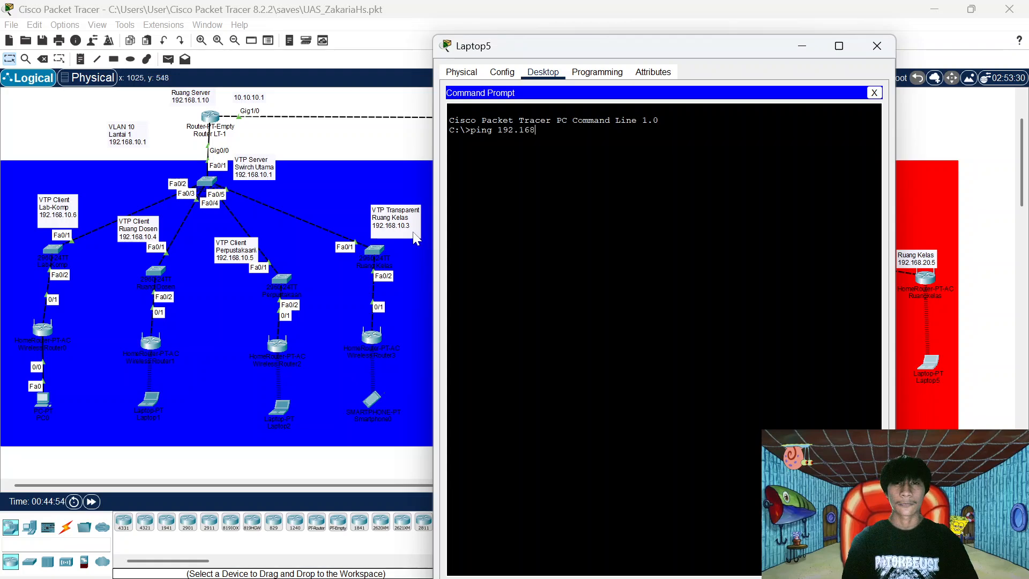
{"action": "type", "text": "."}
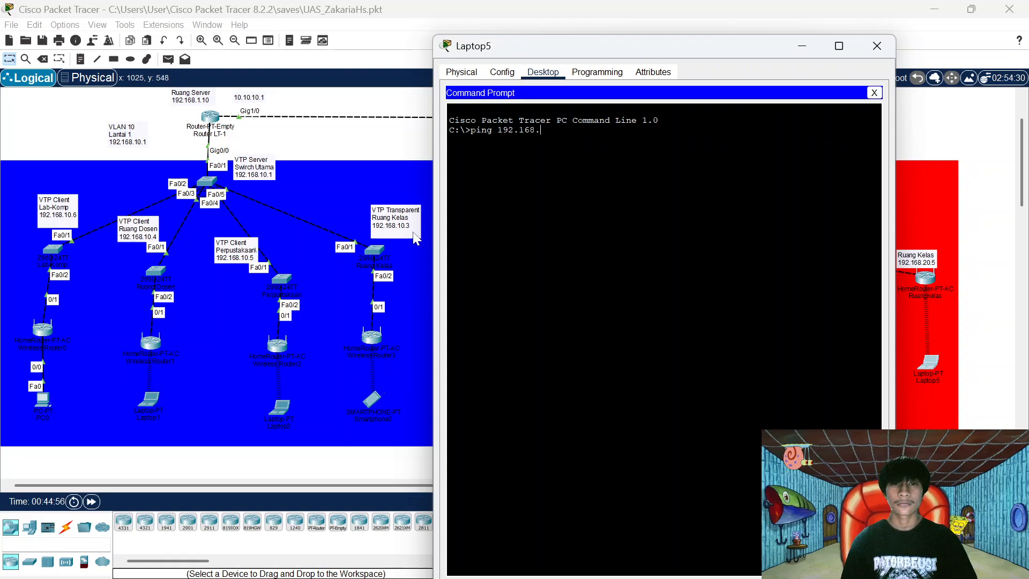
{"action": "type", "text": "10.3"}
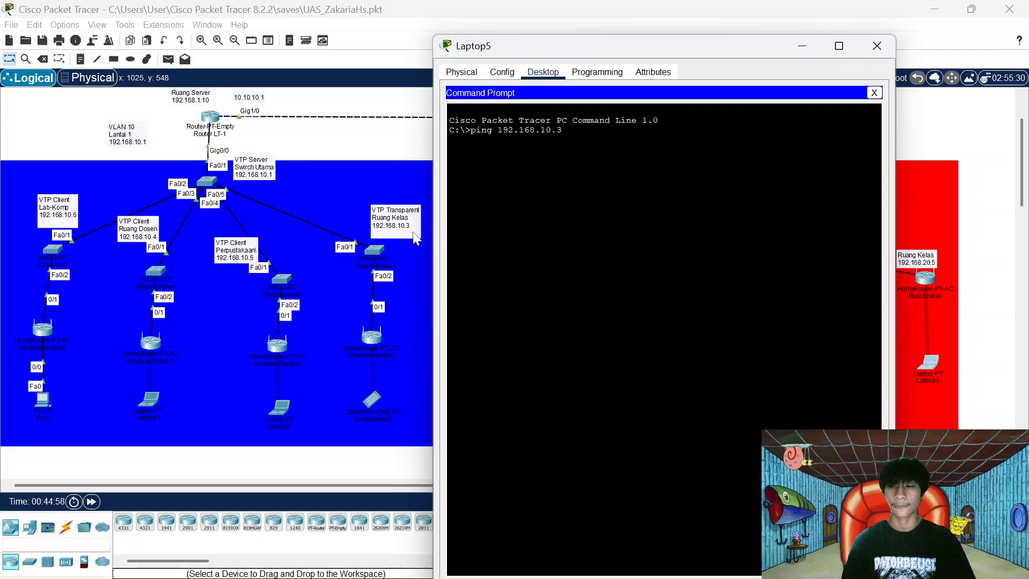
{"action": "key", "text": "Return"}
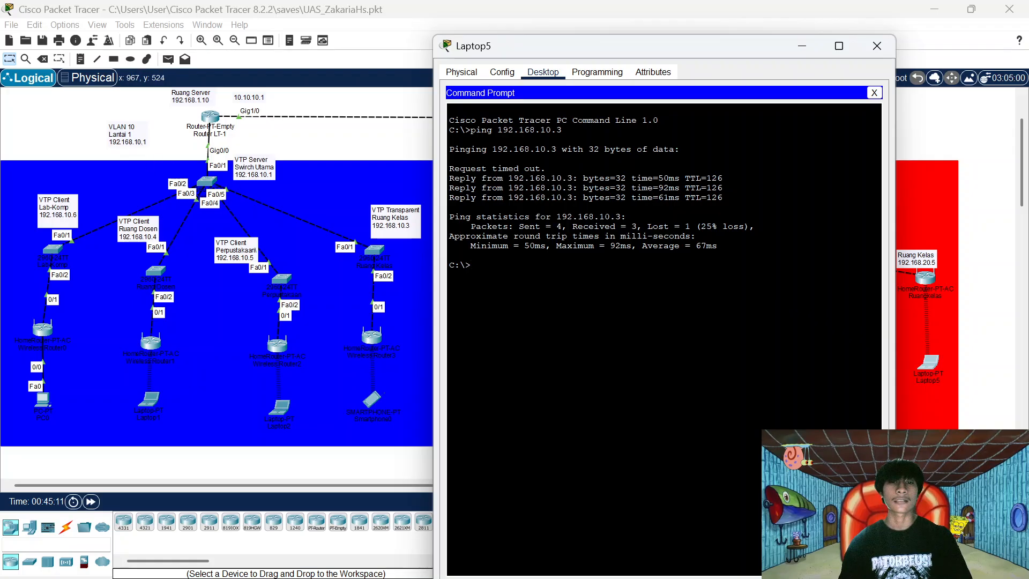
Ping the floor 1 gateway at 192.168.10.1 from Laptop5, and close the Laptop5 window.
{"action": "type", "text": "ping "}
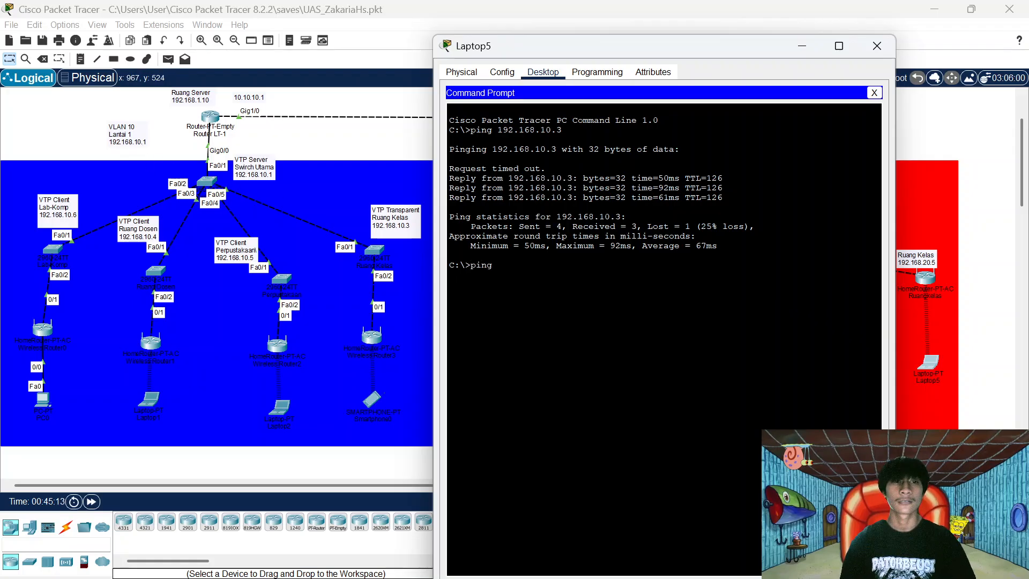
{"action": "type", "text": "192."}
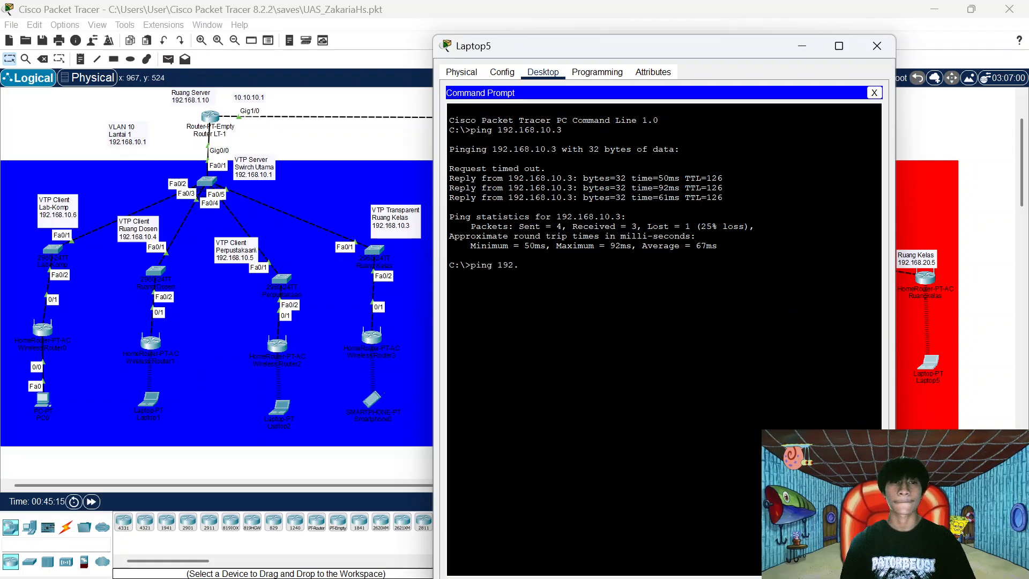
{"action": "type", "text": "168."}
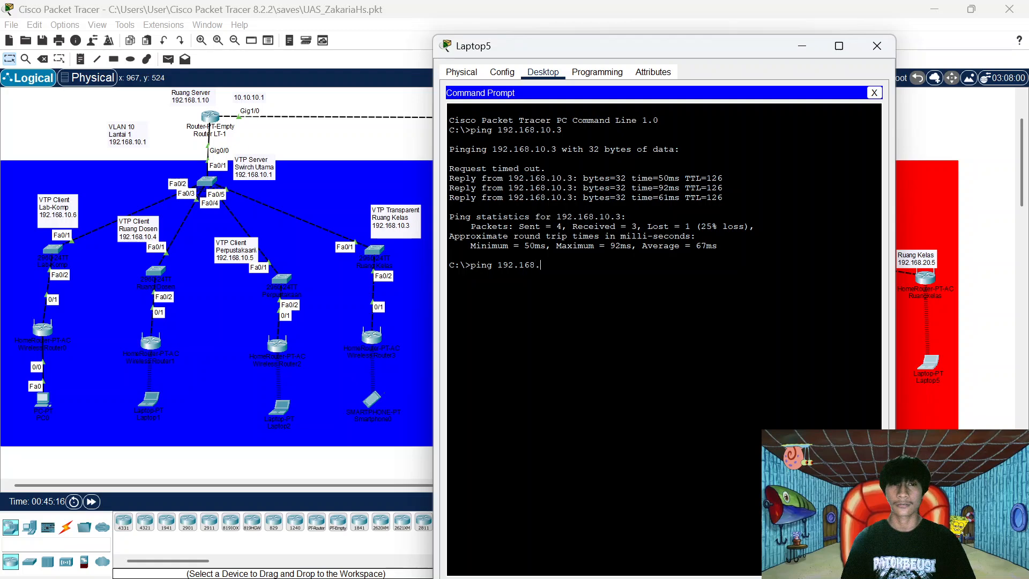
{"action": "type", "text": "10.1"}
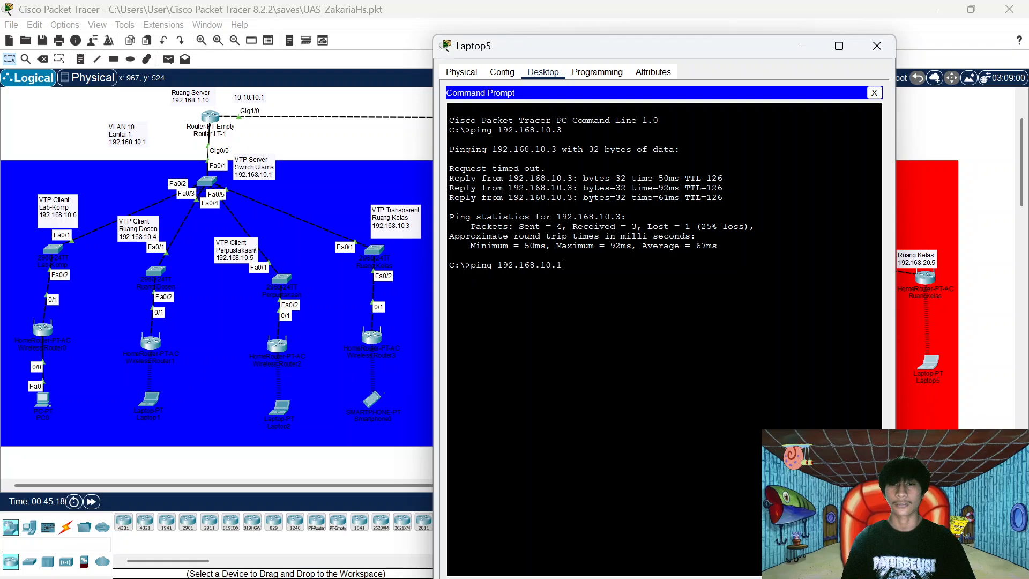
{"action": "key", "text": "Return"}
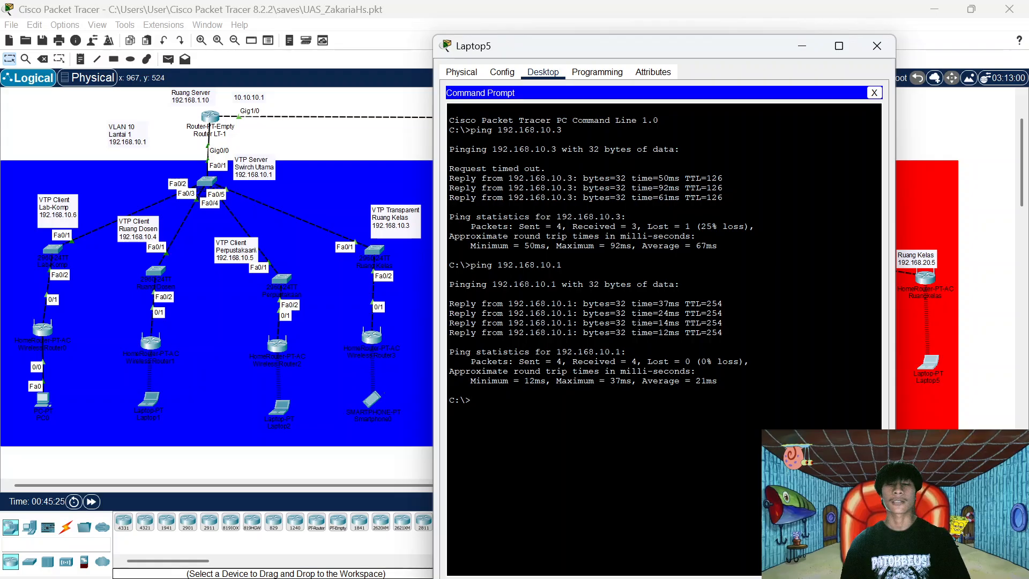
{"action": "left_click", "coordinate": [876, 47]}
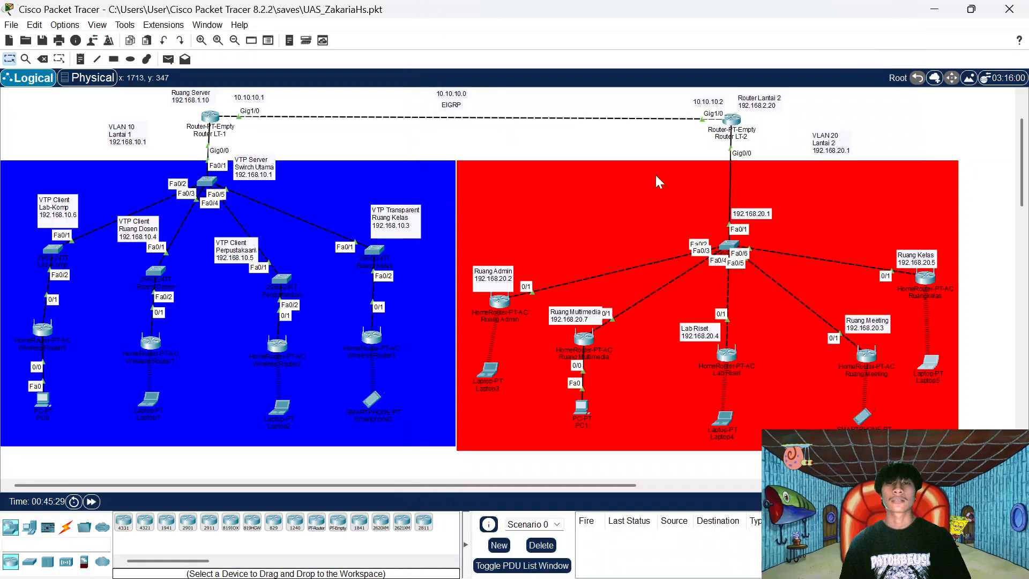
Open the command line interface of Router LT-1, and shrink and move its window so both routers stay in view.
{"action": "scroll", "coordinate": [649, 186], "scroll_direction": "up", "scroll_amount": 1}
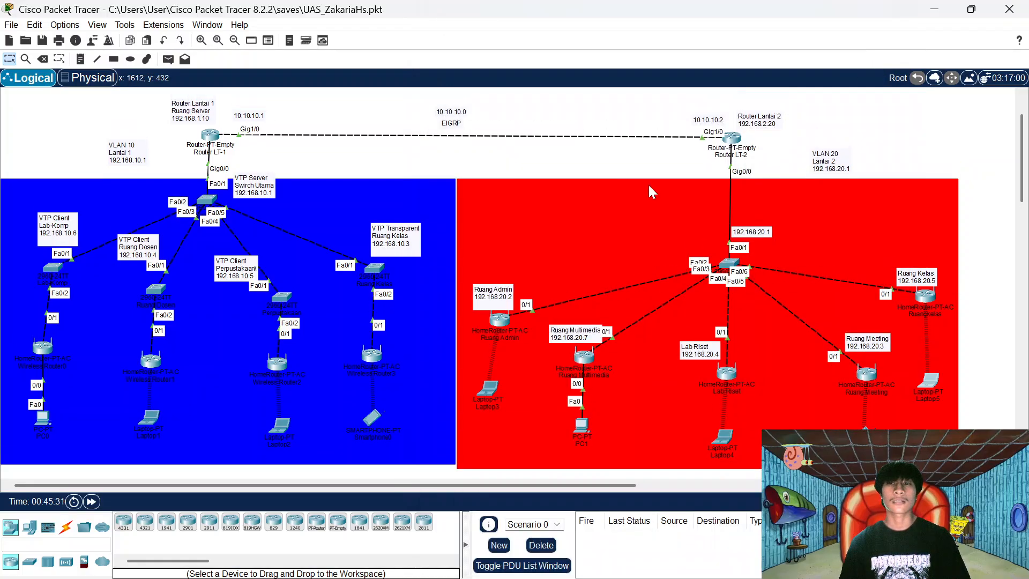
{"action": "left_click", "coordinate": [210, 135]}
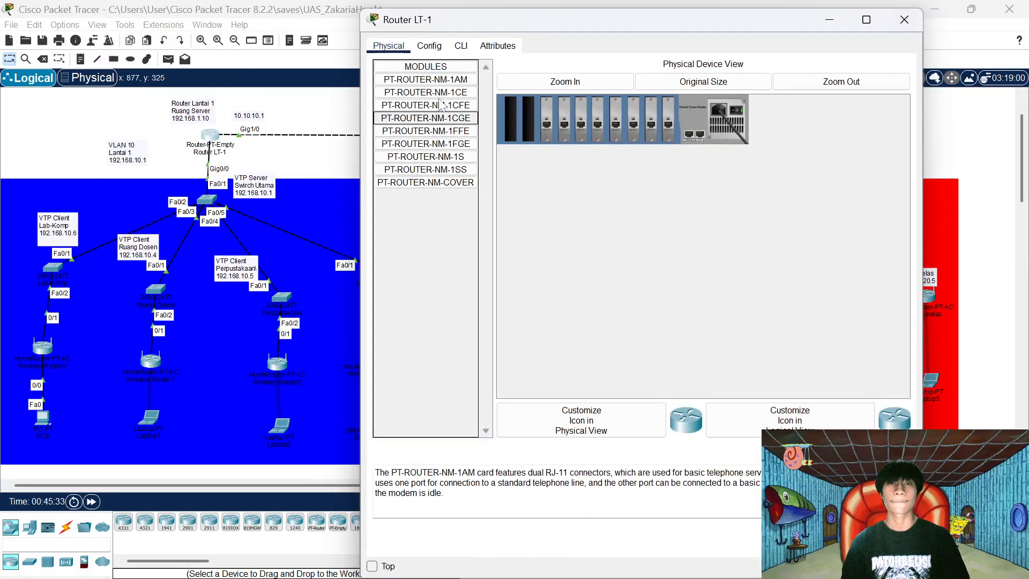
{"action": "left_click", "coordinate": [461, 46]}
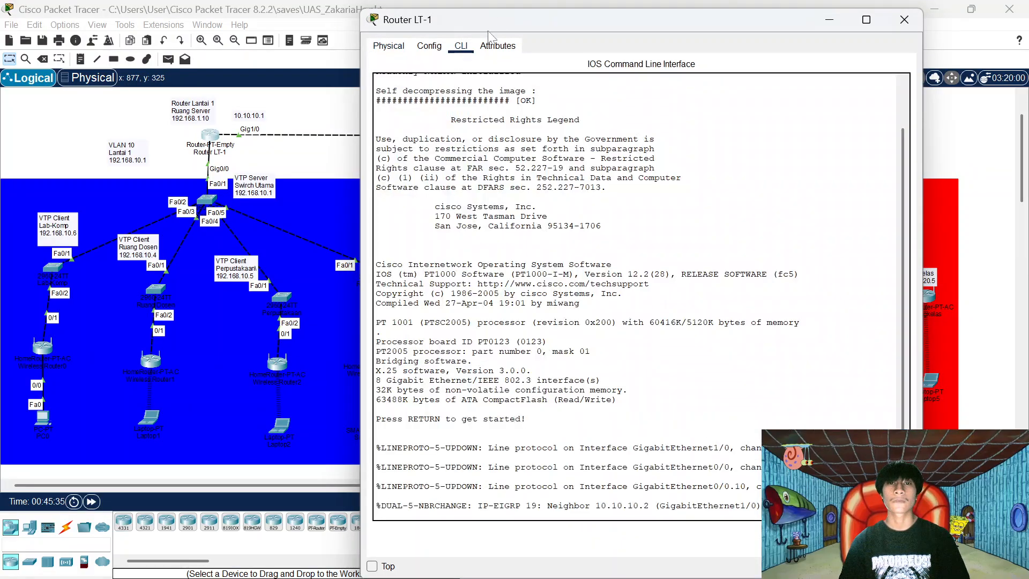
{"action": "left_click_drag", "start_coordinate": [503, 20], "coordinate": [235, 121]}
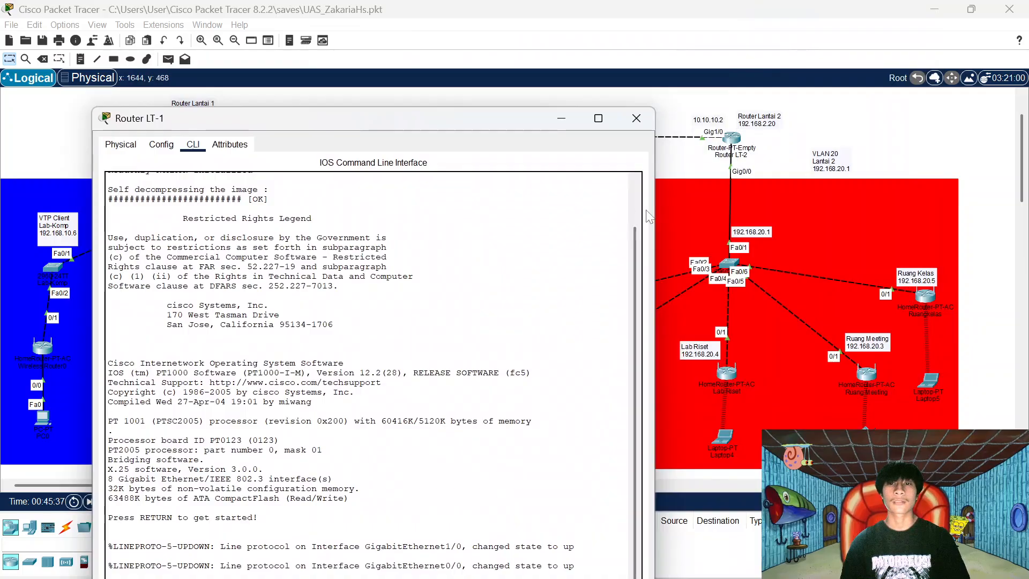
{"action": "left_click_drag", "start_coordinate": [654, 215], "coordinate": [546, 215]}
{"action": "left_click_drag", "start_coordinate": [398, 120], "coordinate": [452, 172]}
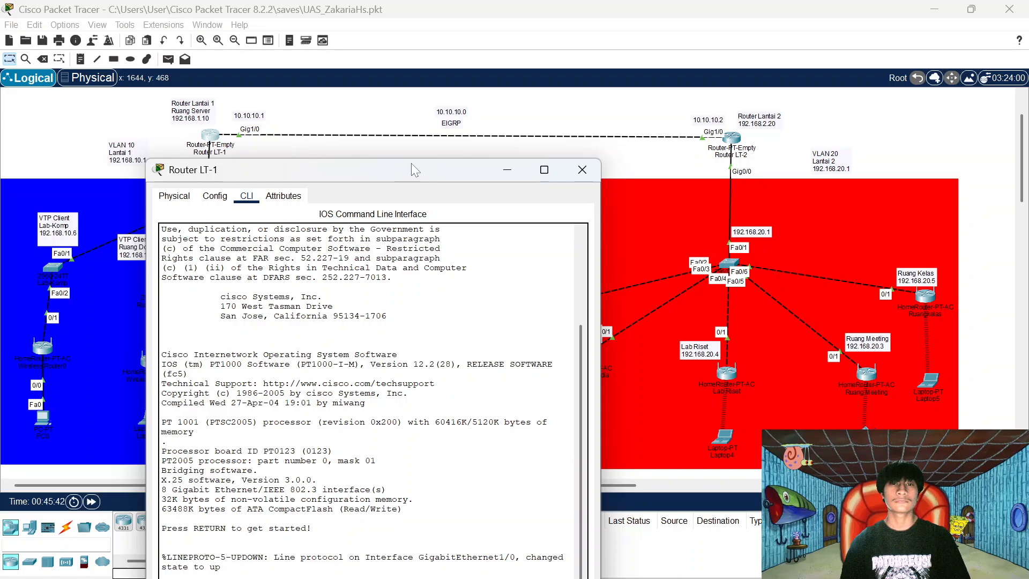
{"action": "left_click_drag", "start_coordinate": [411, 159], "coordinate": [470, 184]}
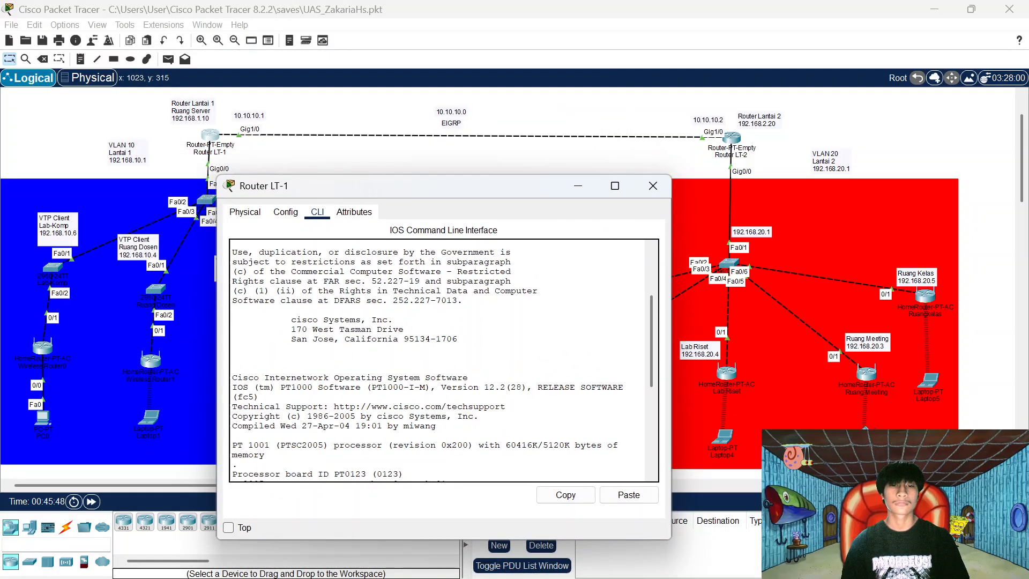
Enter privileged mode and global configuration mode on Router LT-1 with en and conf t.
{"action": "key", "text": "Return"}
{"action": "type", "text": "e"}
{"action": "key", "text": "Return"}
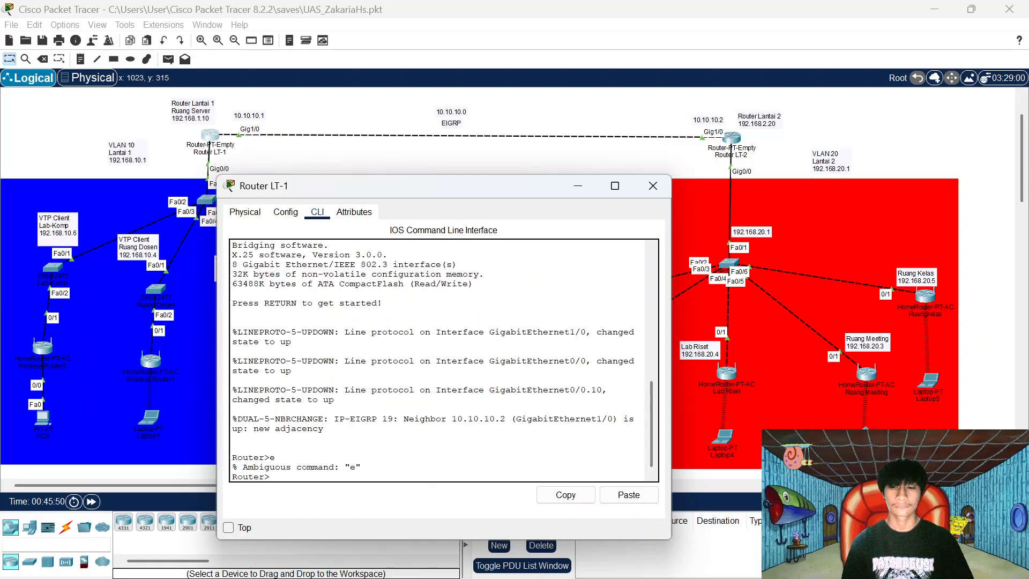
{"action": "type", "text": "conf t"}
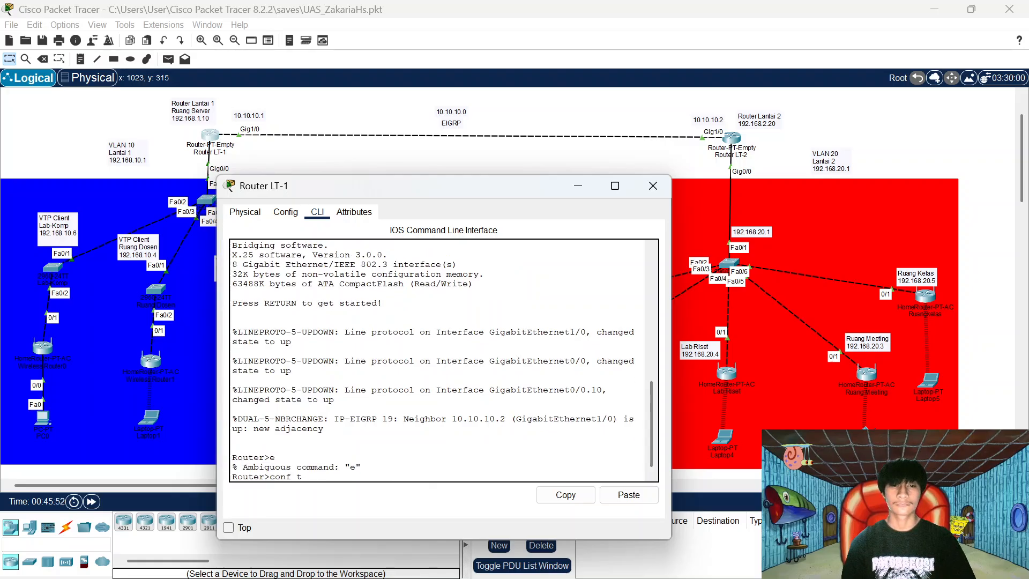
{"action": "key", "text": "BackSpace"}
{"action": "key", "text": "BackSpace"}
{"action": "key", "text": "BackSpace"}
{"action": "key", "text": "BackSpace"}
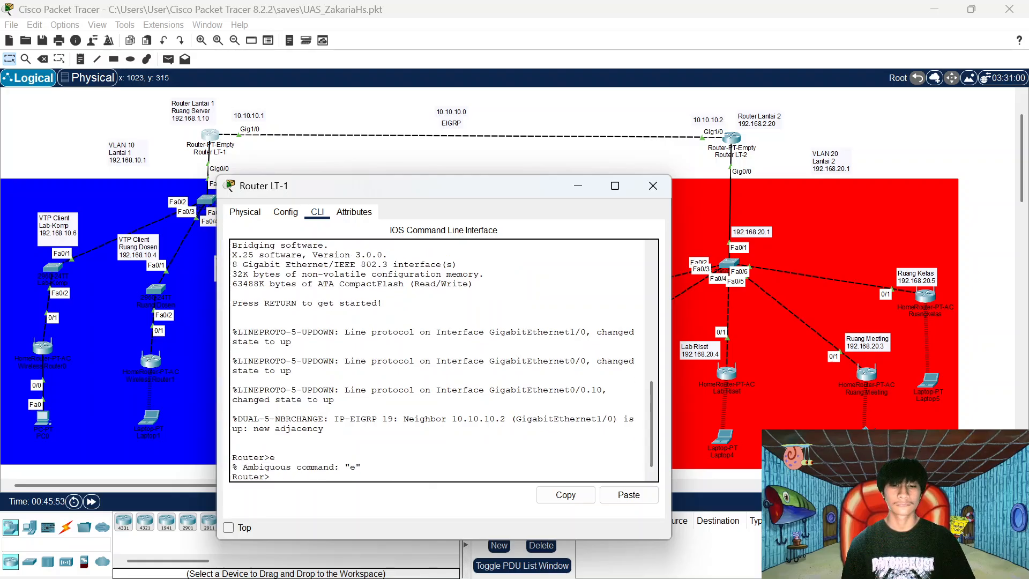
{"action": "type", "text": "en"}
{"action": "key", "text": "Return"}
{"action": "type", "text": "conf t"}
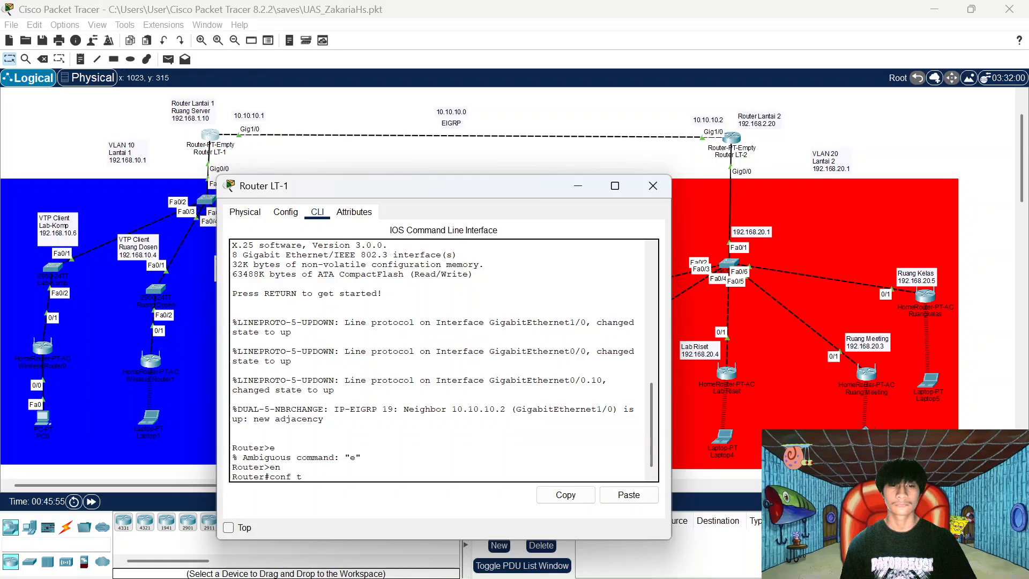
{"action": "key", "text": "Return"}
Try to ping Router Lantai 2 at 192.168.2.20 from Router LT-1's global configuration mode, and close the router window.
{"action": "type", "text": "ping "}
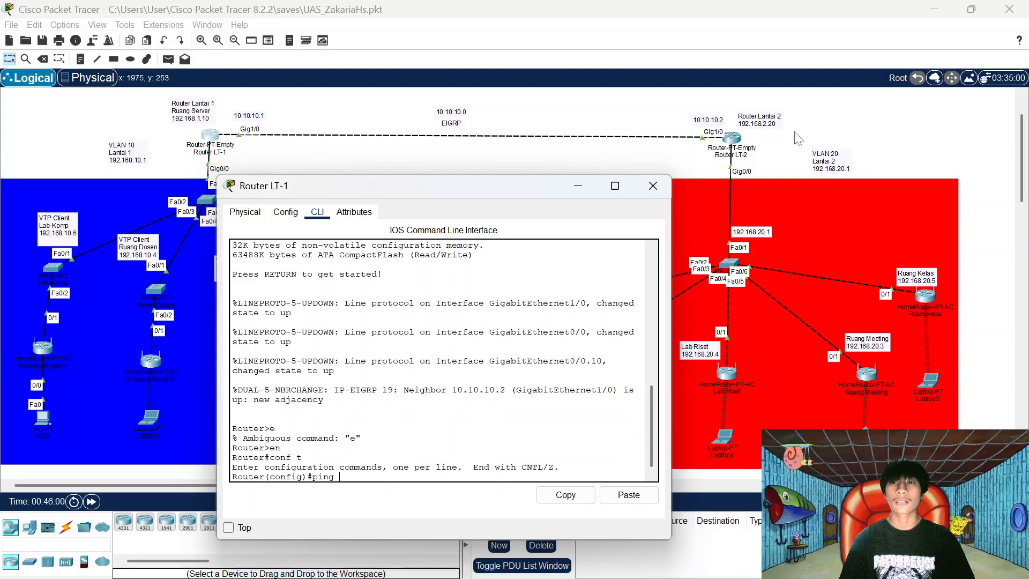
{"action": "type", "text": "192"}
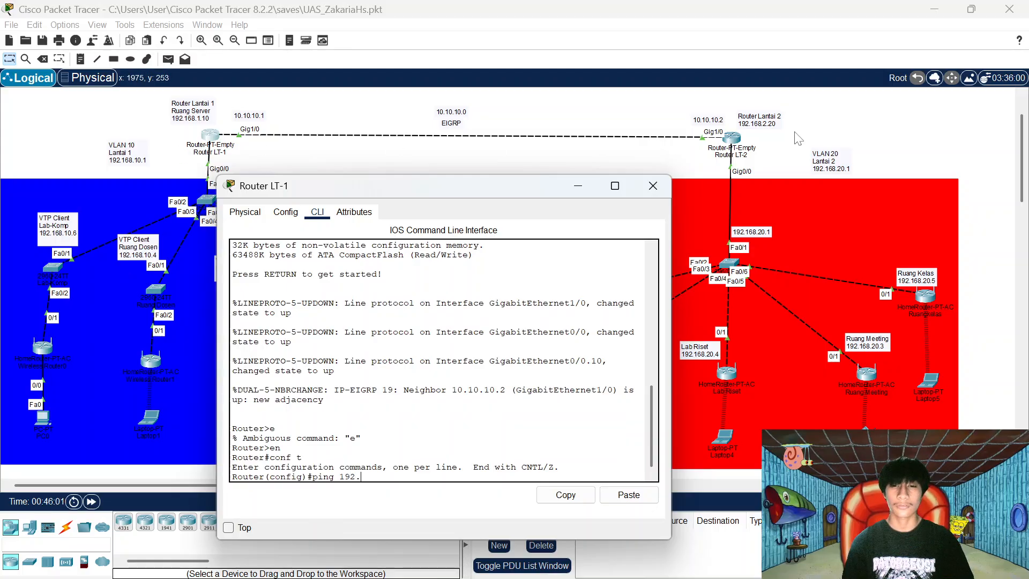
{"action": "type", "text": ".168"}
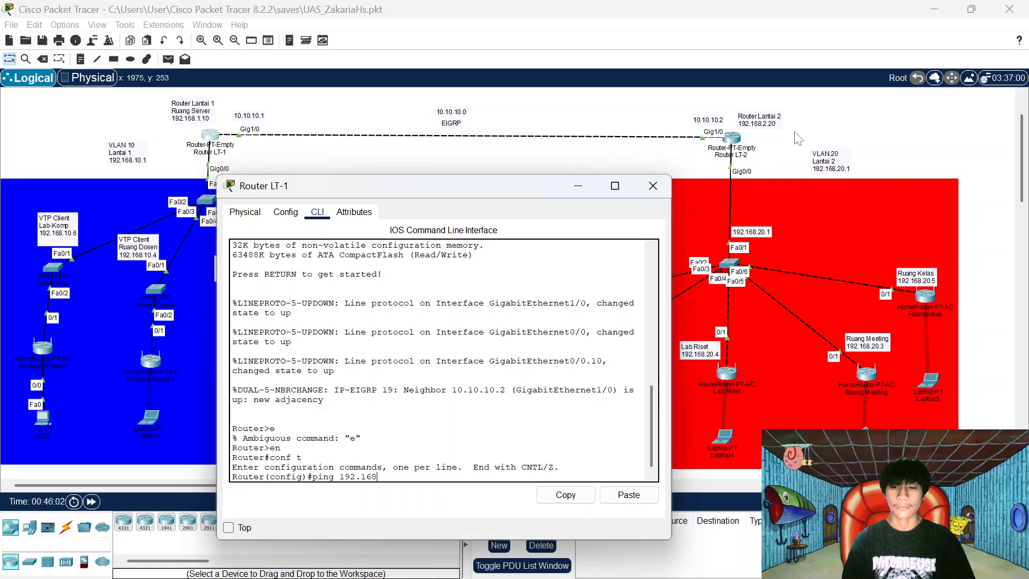
{"action": "type", "text": ".2.20"}
{"action": "key", "text": "Return"}
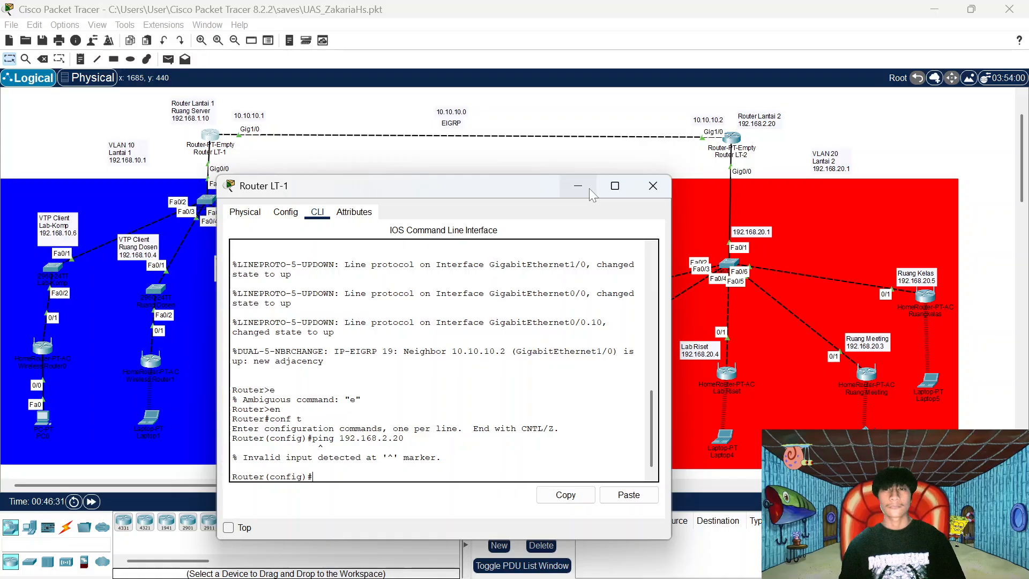
{"action": "left_click", "coordinate": [654, 185]}
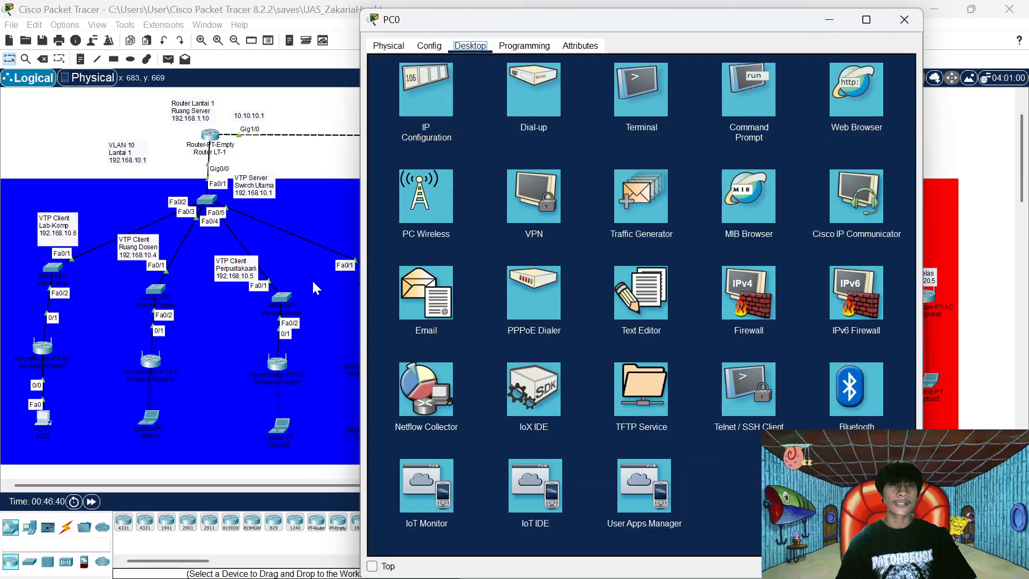
Renew PC0's IPv4 address by switching its IP configuration to Static and back to DHCP, and close the PC0 window.
{"action": "left_click", "coordinate": [424, 87]}
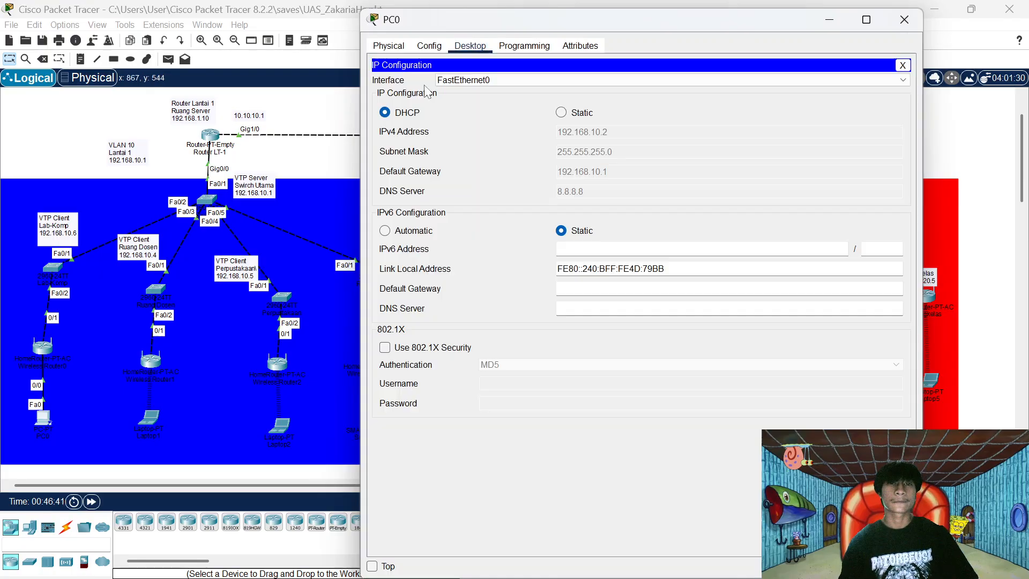
{"action": "left_click", "coordinate": [561, 113]}
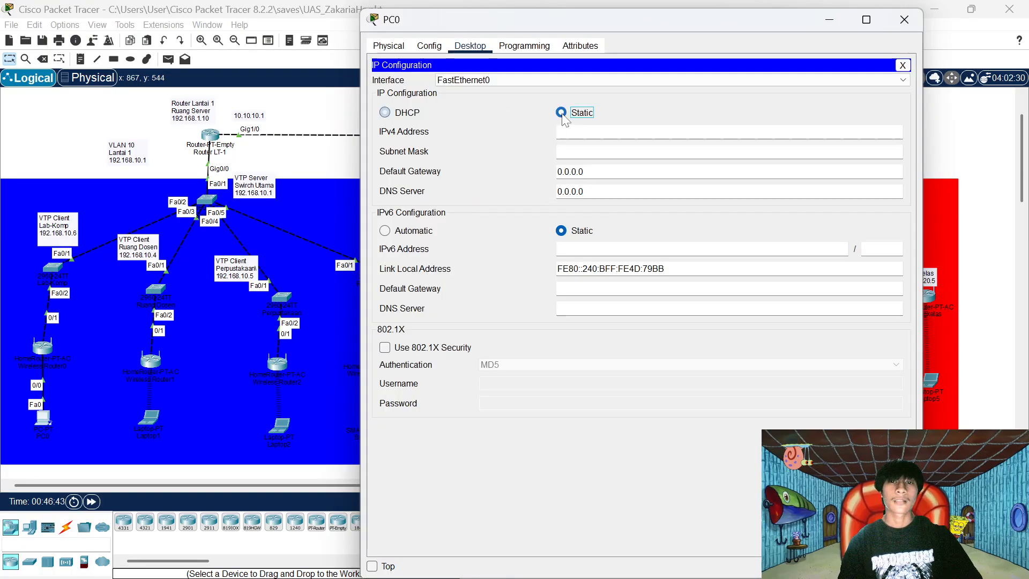
{"action": "left_click", "coordinate": [386, 113]}
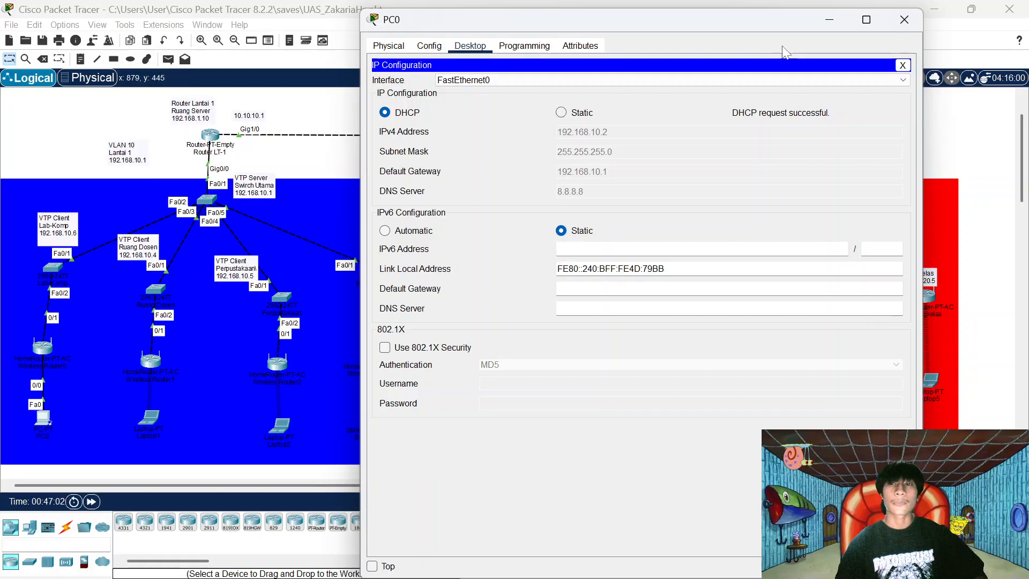
{"action": "left_click", "coordinate": [903, 21]}
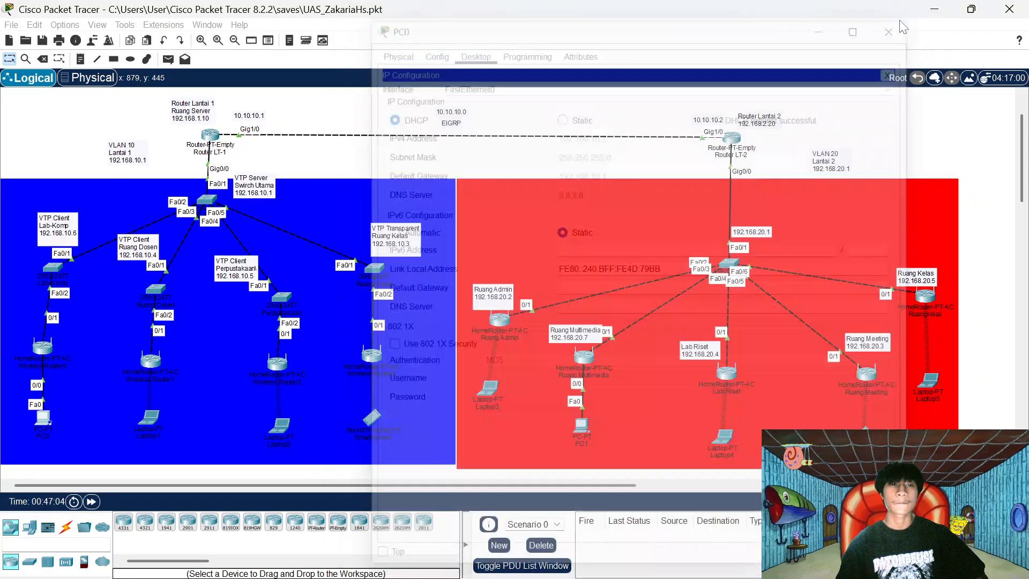
Open Laptop1's IP configuration, request a new DHCP lease by toggling to Static and back to DHCP, and close its window.
{"action": "left_click", "coordinate": [149, 419]}
{"action": "left_click", "coordinate": [518, 48]}
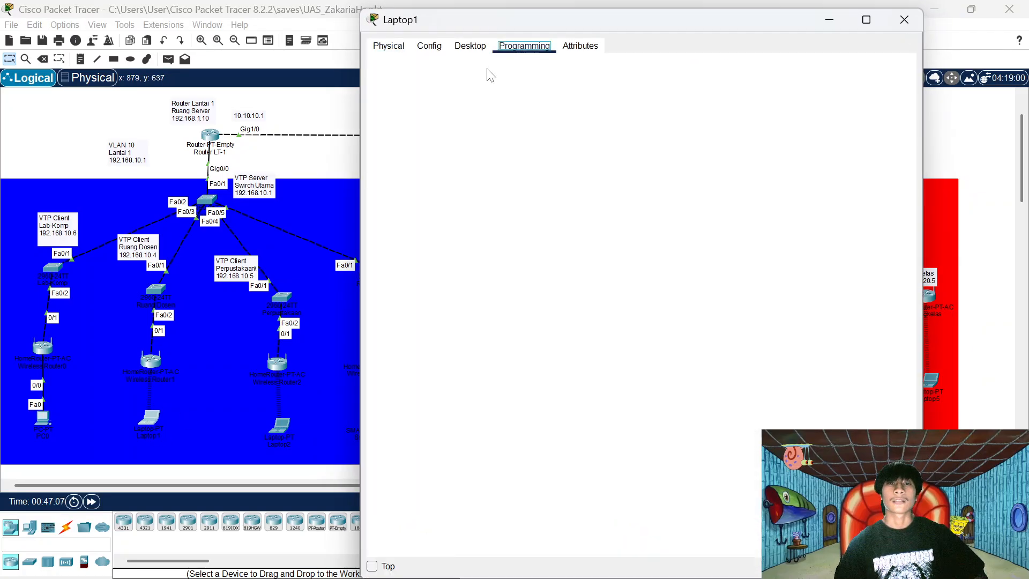
{"action": "left_click", "coordinate": [468, 49]}
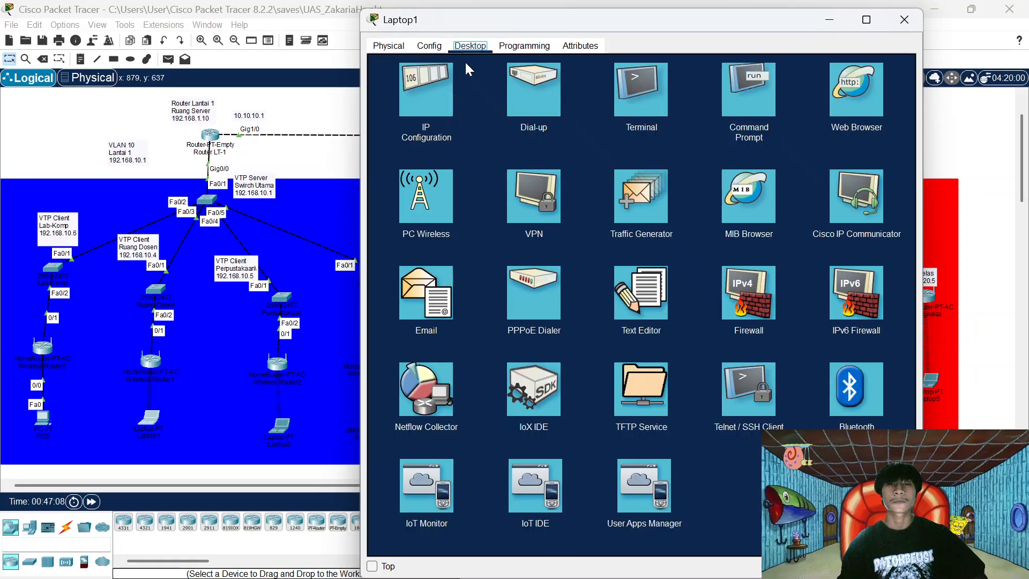
{"action": "left_click", "coordinate": [455, 83]}
{"action": "left_click", "coordinate": [561, 113]}
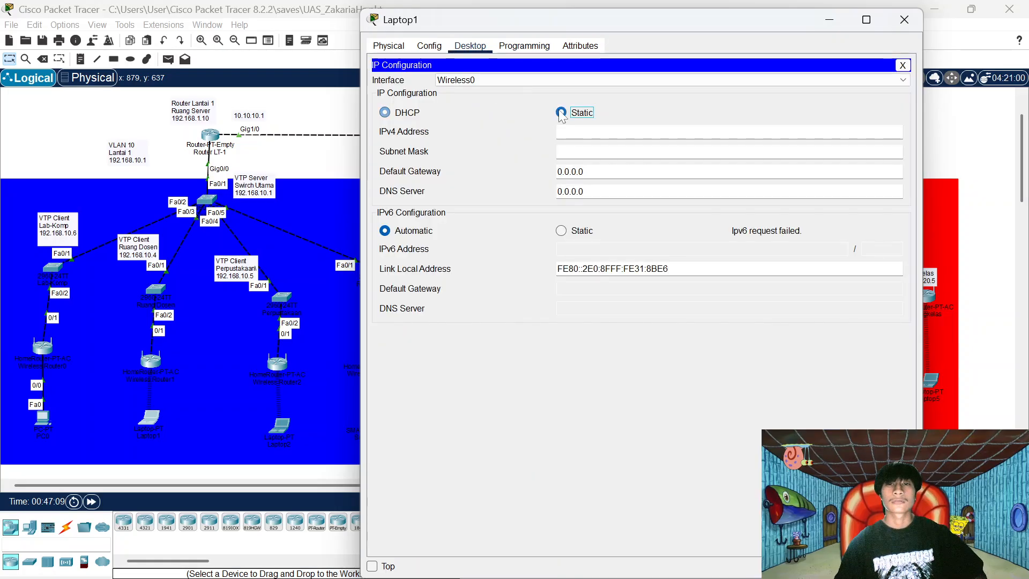
{"action": "left_click", "coordinate": [385, 112]}
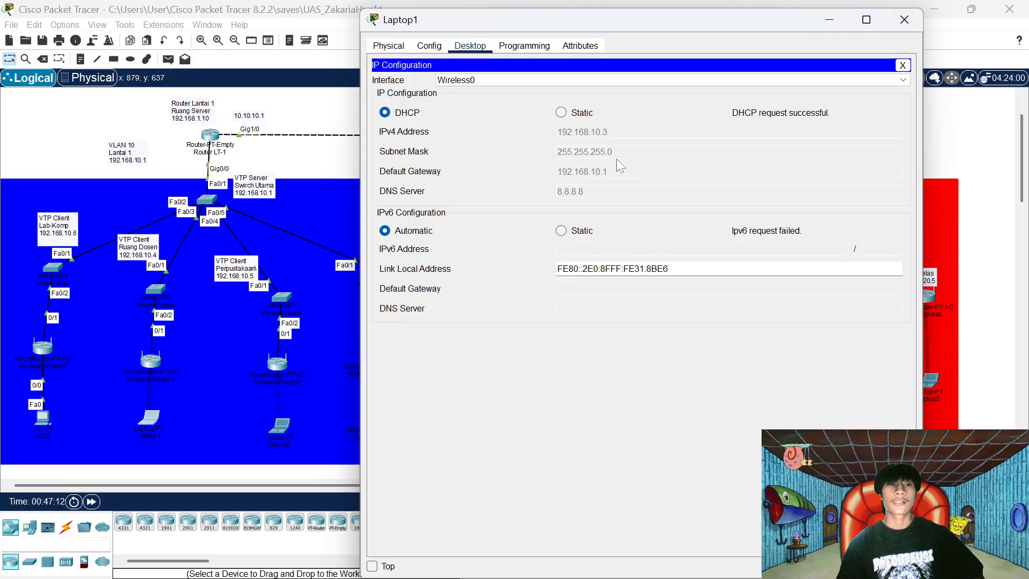
{"action": "left_click", "coordinate": [903, 24]}
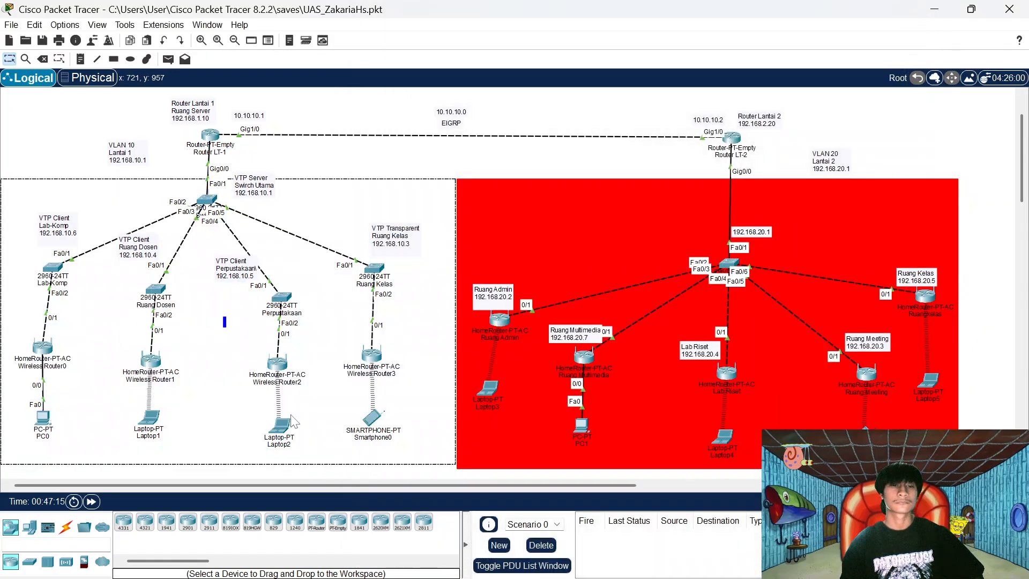
Open Laptop2's IP configuration, toggle it to Static and back to DHCP to request an address again, and close its window.
{"action": "left_click", "coordinate": [279, 431]}
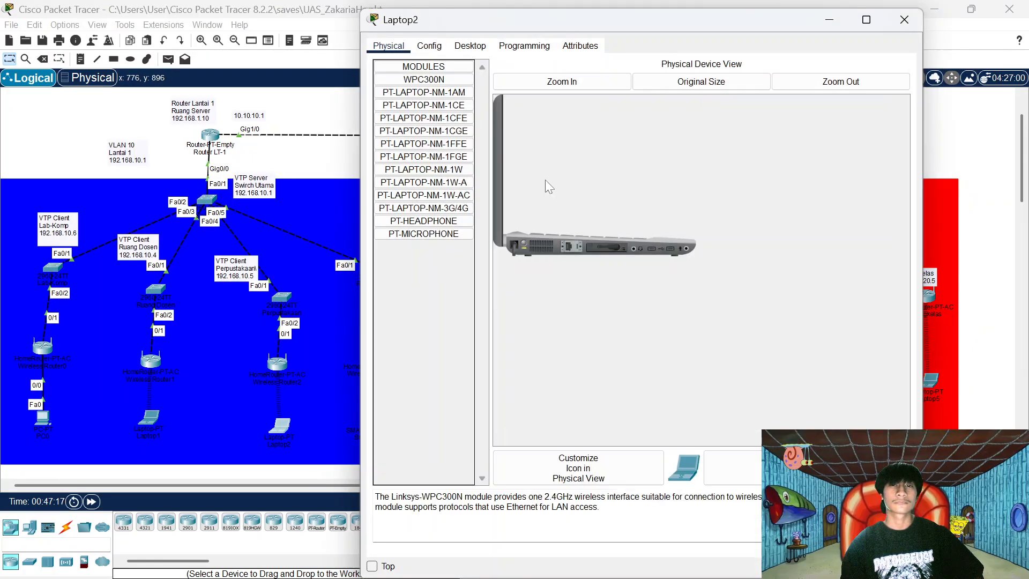
{"action": "left_click", "coordinate": [470, 46]}
{"action": "left_click", "coordinate": [410, 117]}
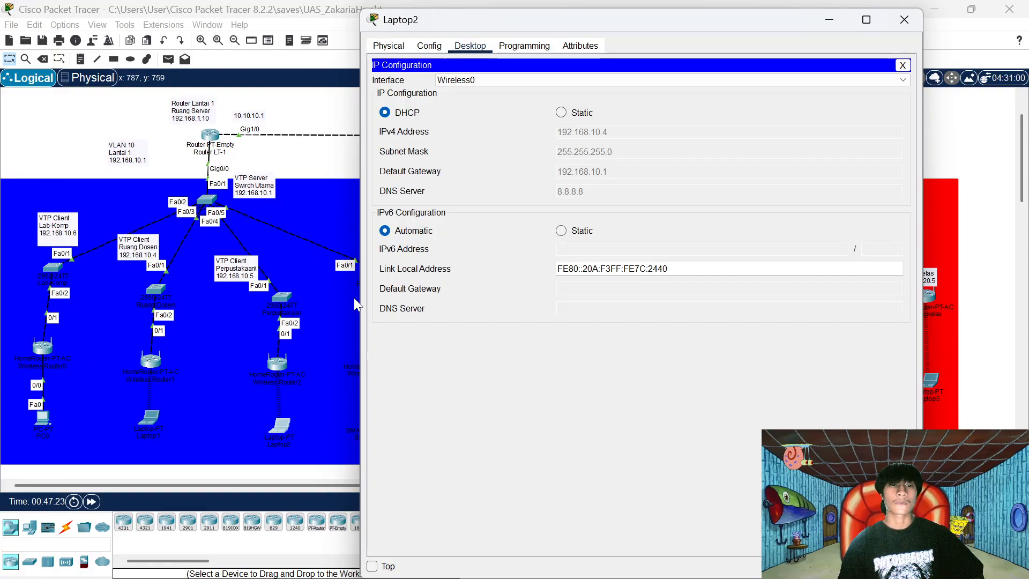
{"action": "left_click", "coordinate": [560, 113]}
{"action": "left_click", "coordinate": [384, 113]}
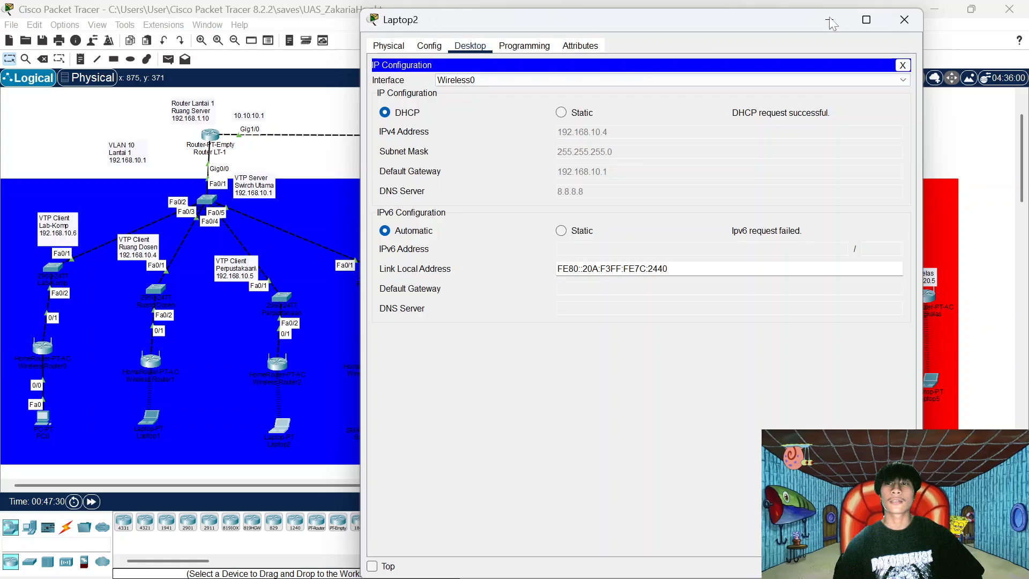
{"action": "left_click", "coordinate": [904, 20]}
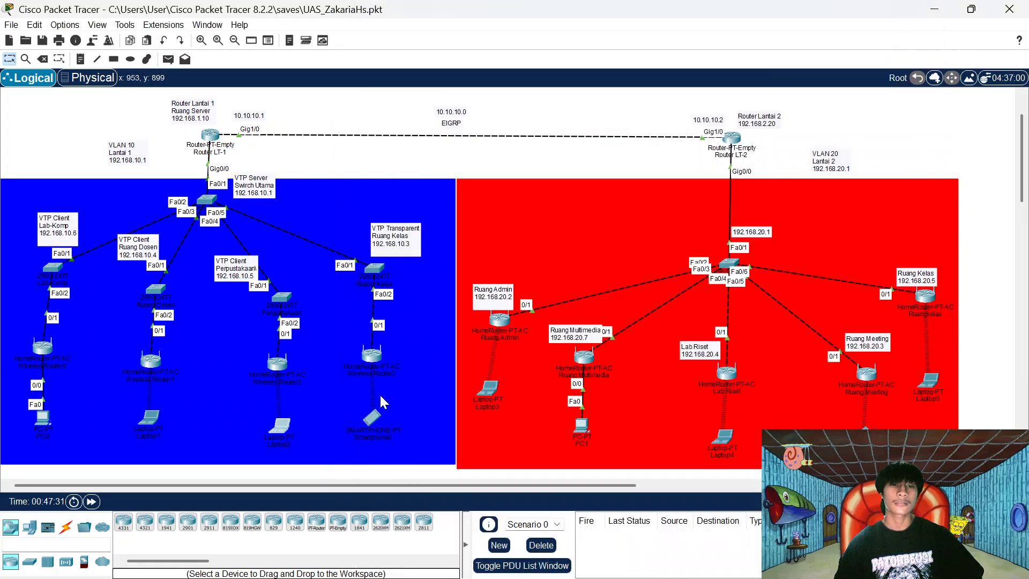
Request a DHCP address again on Smartphone0 by toggling its IP configuration to Static and back, and close its window.
{"action": "left_click", "coordinate": [374, 419]}
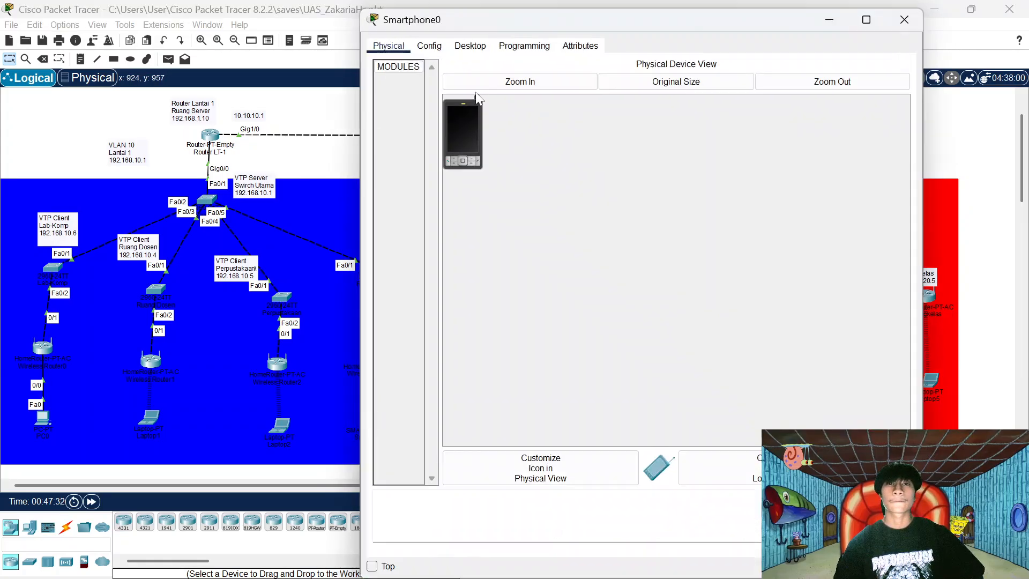
{"action": "left_click", "coordinate": [470, 47]}
{"action": "left_click", "coordinate": [427, 93]}
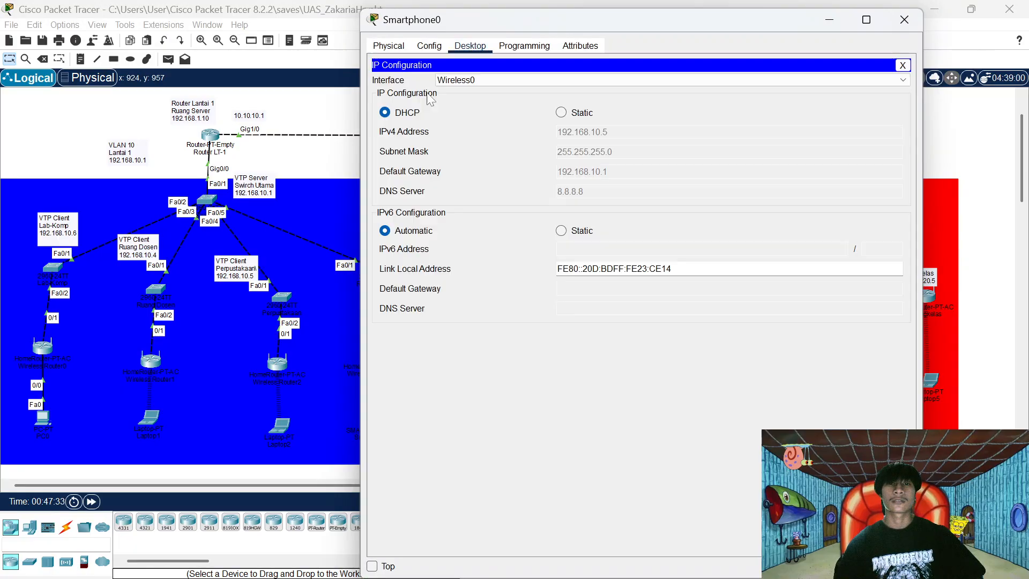
{"action": "left_click_drag", "start_coordinate": [555, 20], "coordinate": [655, 149]}
{"action": "left_click", "coordinate": [661, 241]}
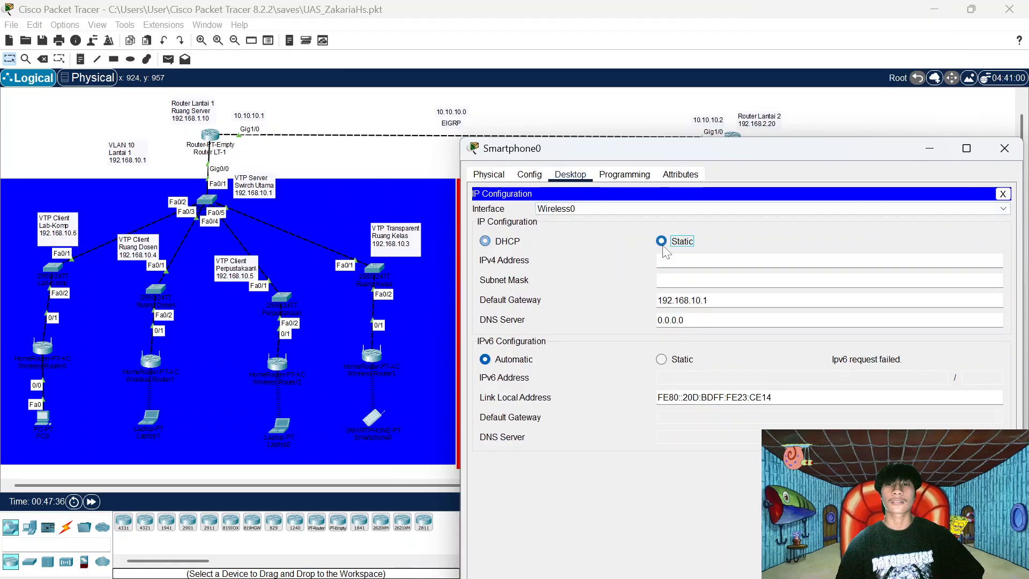
{"action": "left_click", "coordinate": [485, 242]}
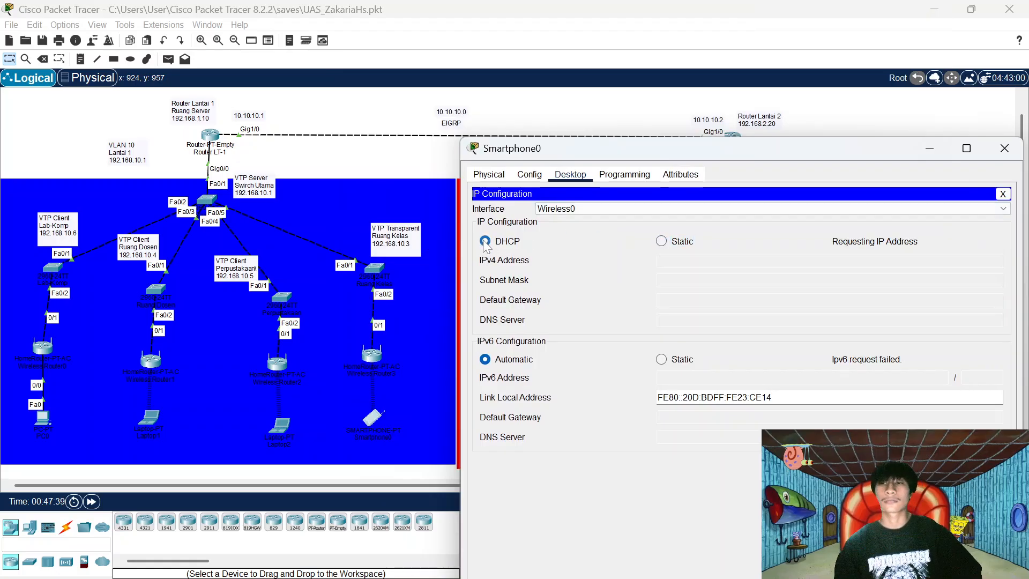
{"action": "left_click", "coordinate": [1004, 150]}
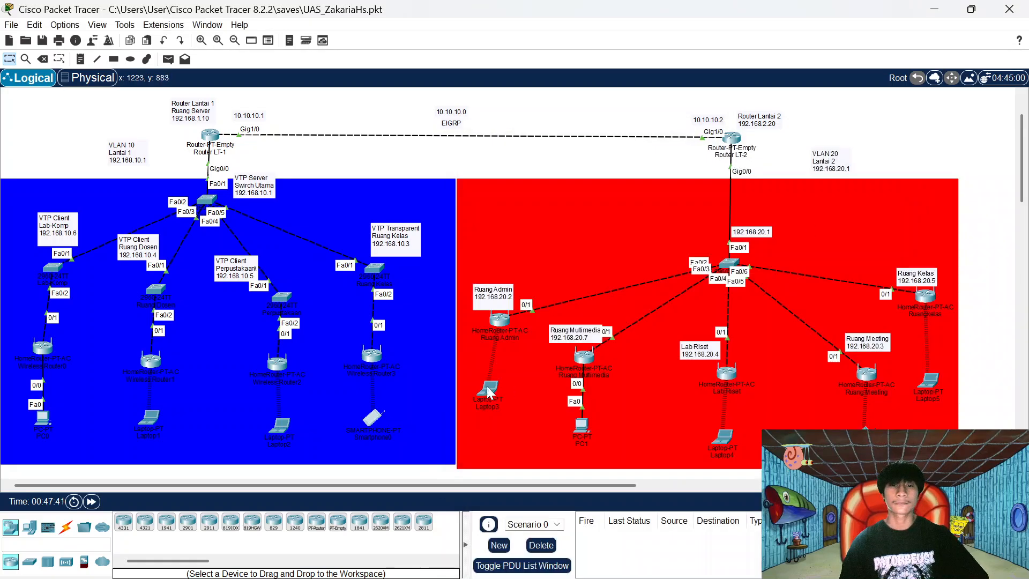
Renew the DHCP address of Laptop3 in Ruang Admin by toggling to Static and back to DHCP, and close its window.
{"action": "left_click", "coordinate": [484, 388]}
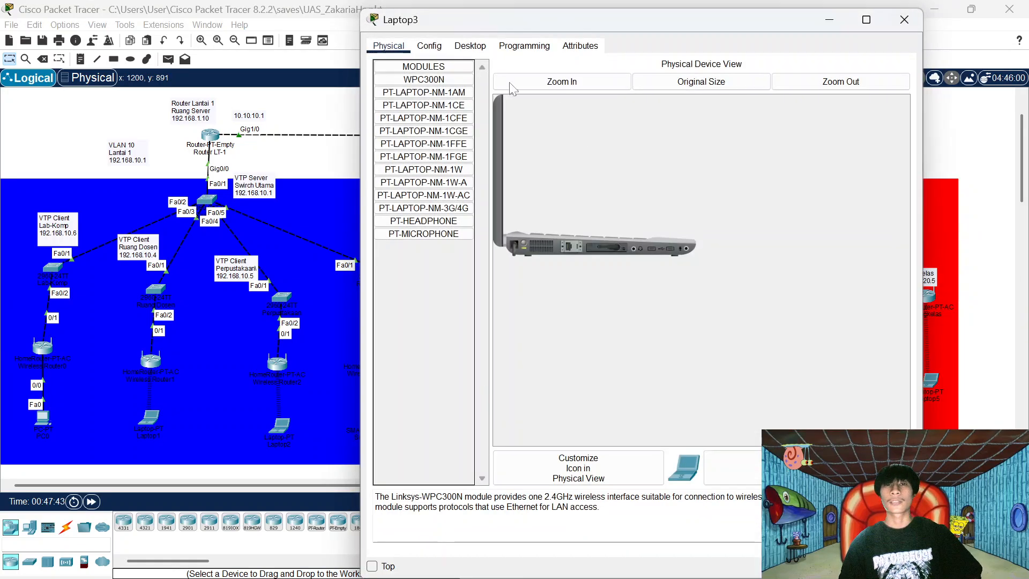
{"action": "left_click", "coordinate": [471, 46]}
{"action": "left_click", "coordinate": [426, 102]}
{"action": "left_click", "coordinate": [561, 112]}
{"action": "left_click", "coordinate": [384, 113]}
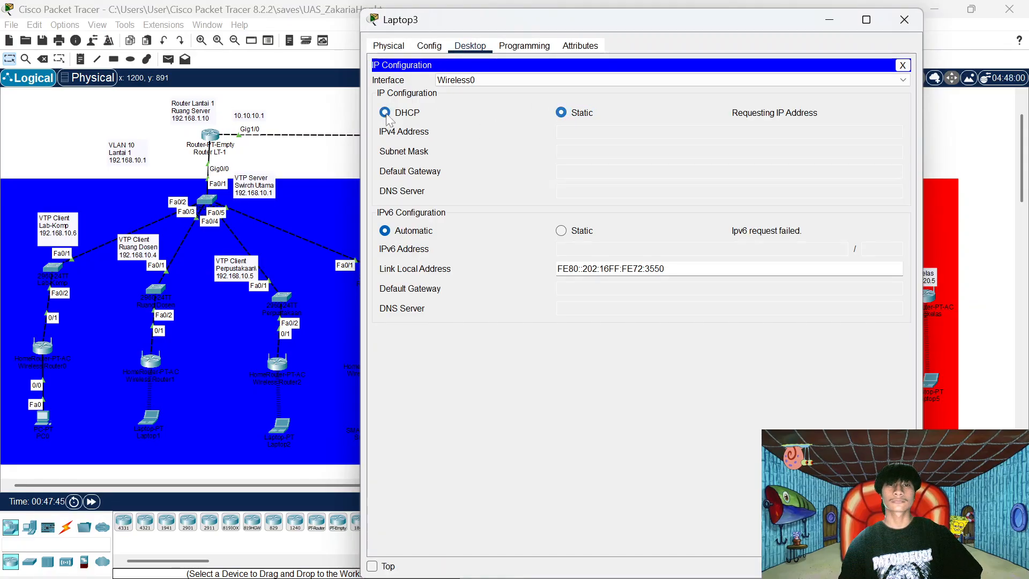
{"action": "left_click_drag", "start_coordinate": [511, 21], "coordinate": [178, 111]}
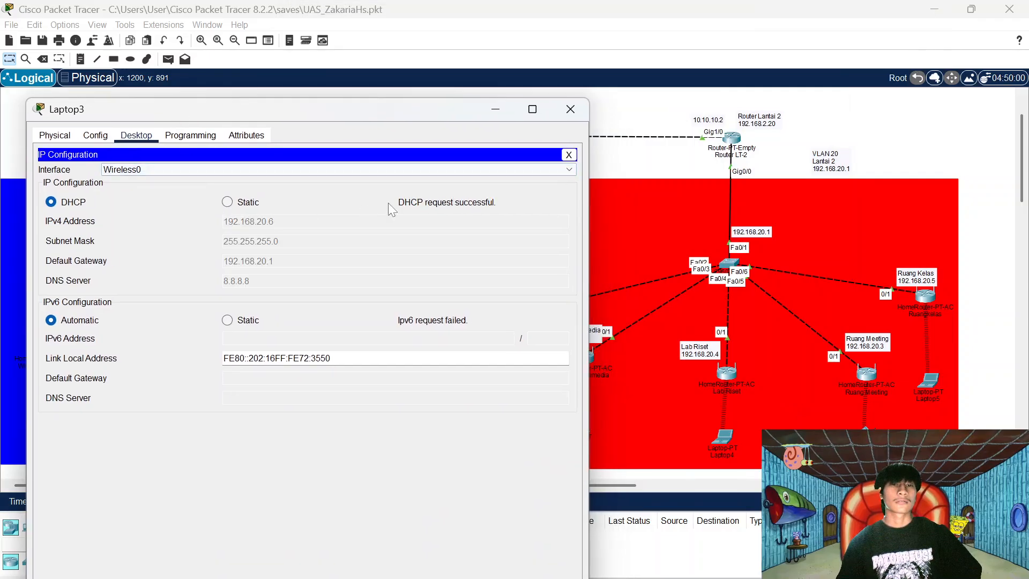
{"action": "left_click", "coordinate": [570, 109]}
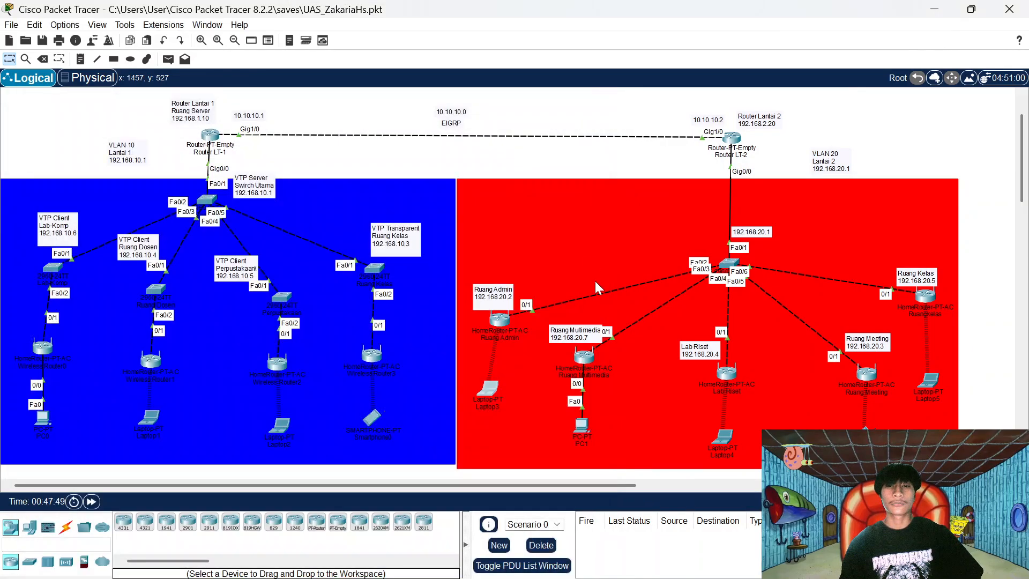
Renew the DHCP address of PC1 in Ruang Multimedia by toggling to Static and back to DHCP, and close its window.
{"action": "left_click", "coordinate": [581, 427]}
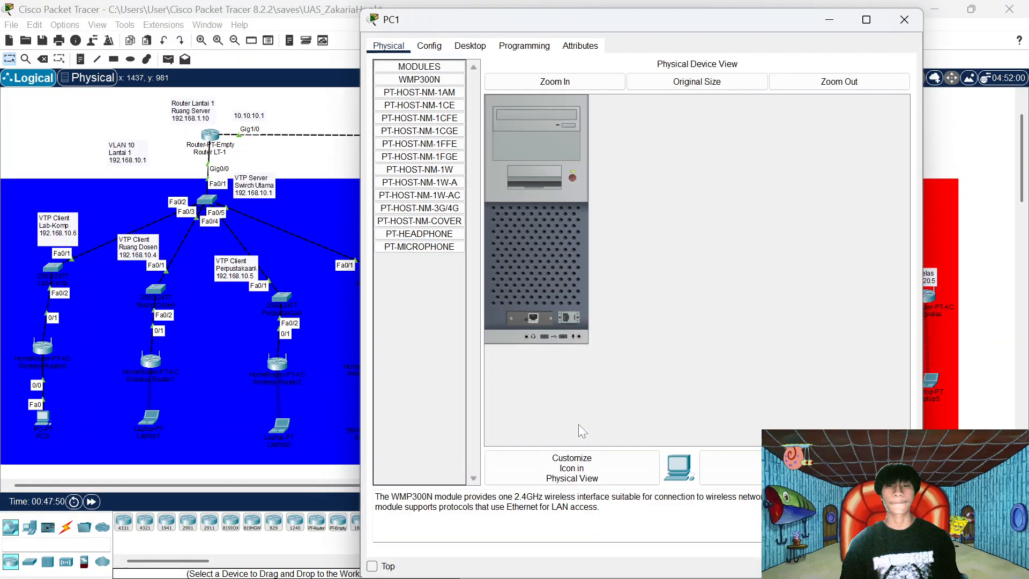
{"action": "left_click", "coordinate": [463, 48]}
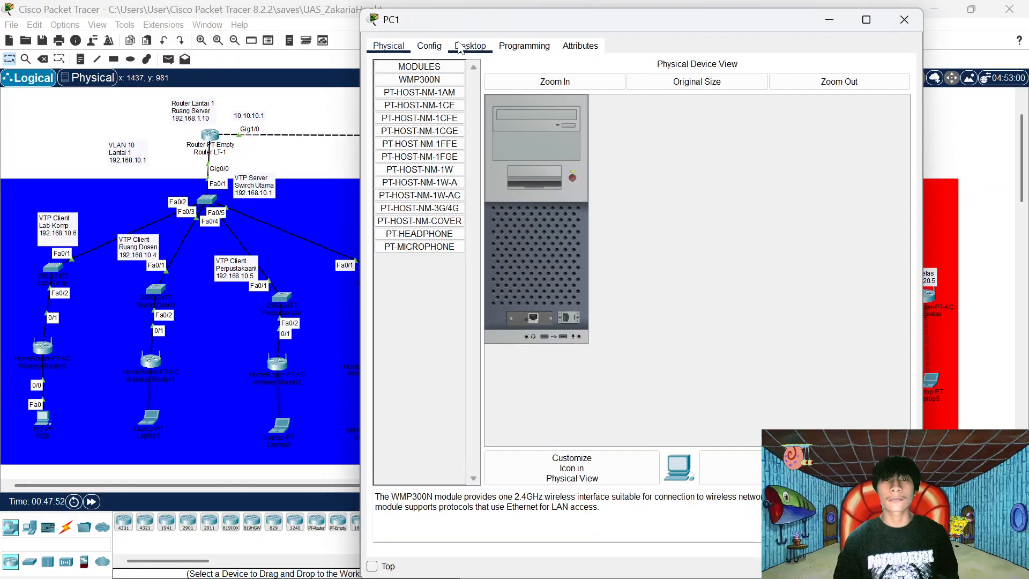
{"action": "left_click", "coordinate": [437, 91]}
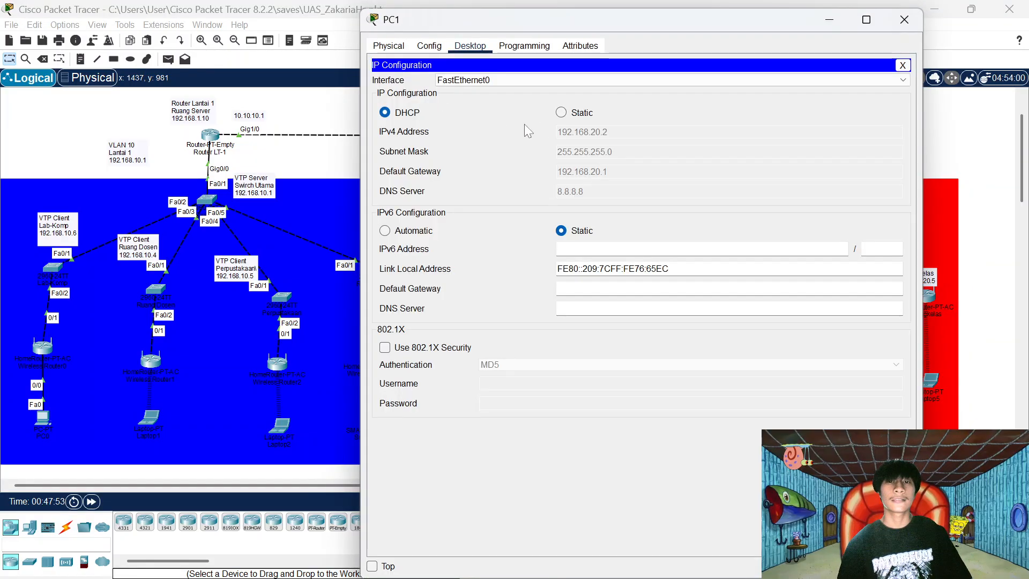
{"action": "left_click", "coordinate": [561, 112]}
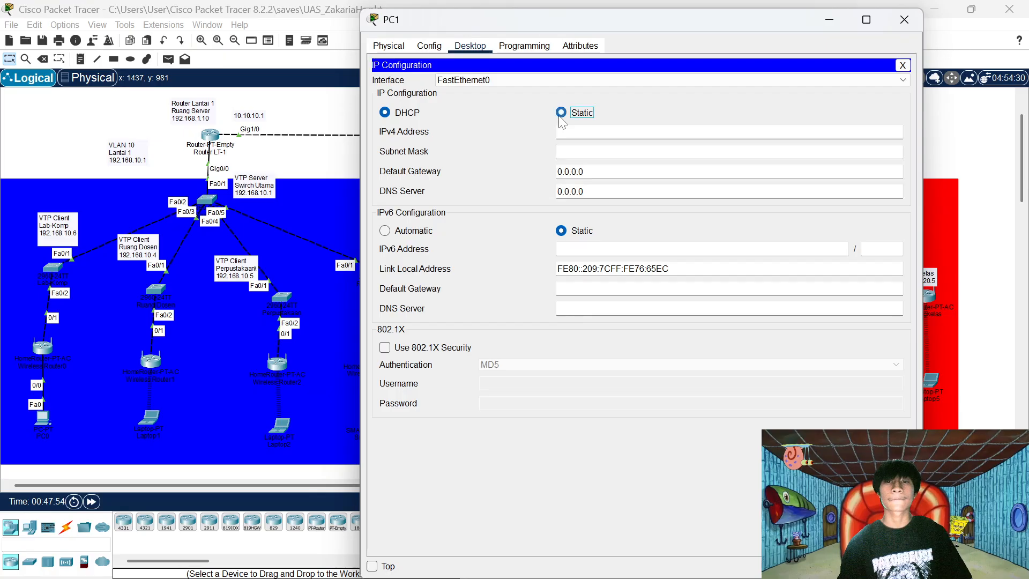
{"action": "left_click", "coordinate": [386, 113]}
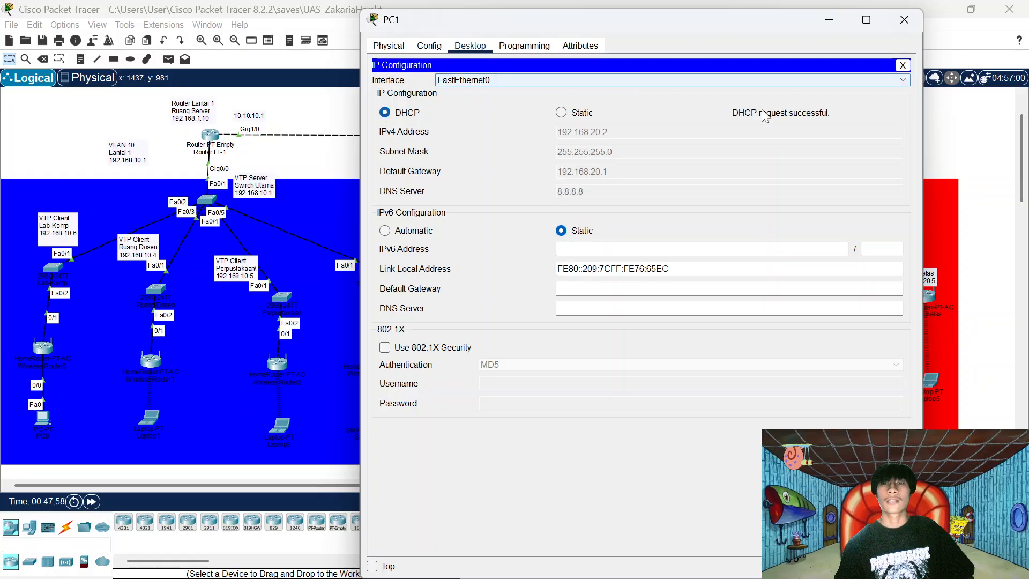
{"action": "left_click", "coordinate": [903, 30]}
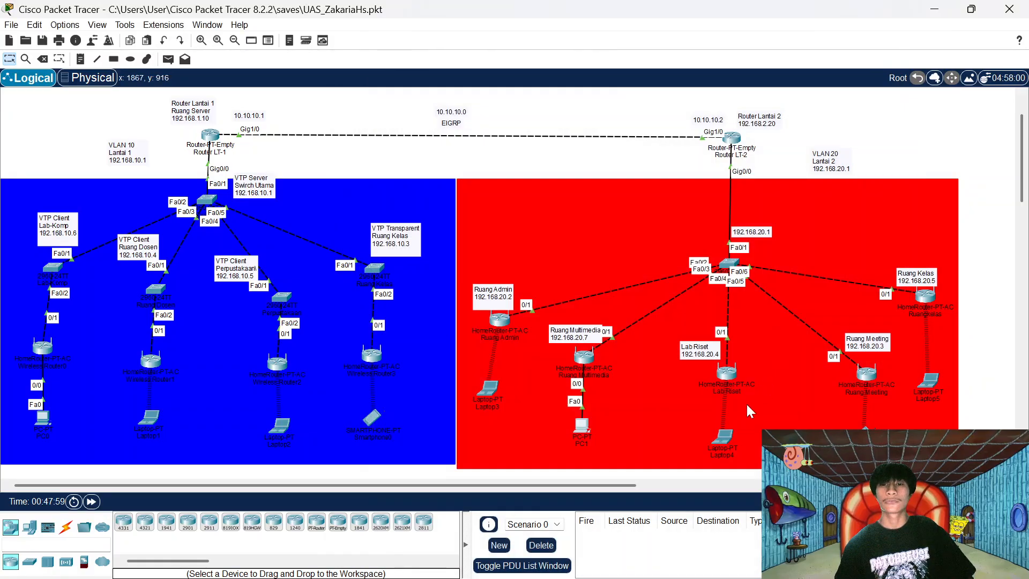
Renew the DHCP address of Laptop4 in Lab Riset by toggling to Static and back to DHCP, and close its window.
{"action": "left_click", "coordinate": [575, 420]}
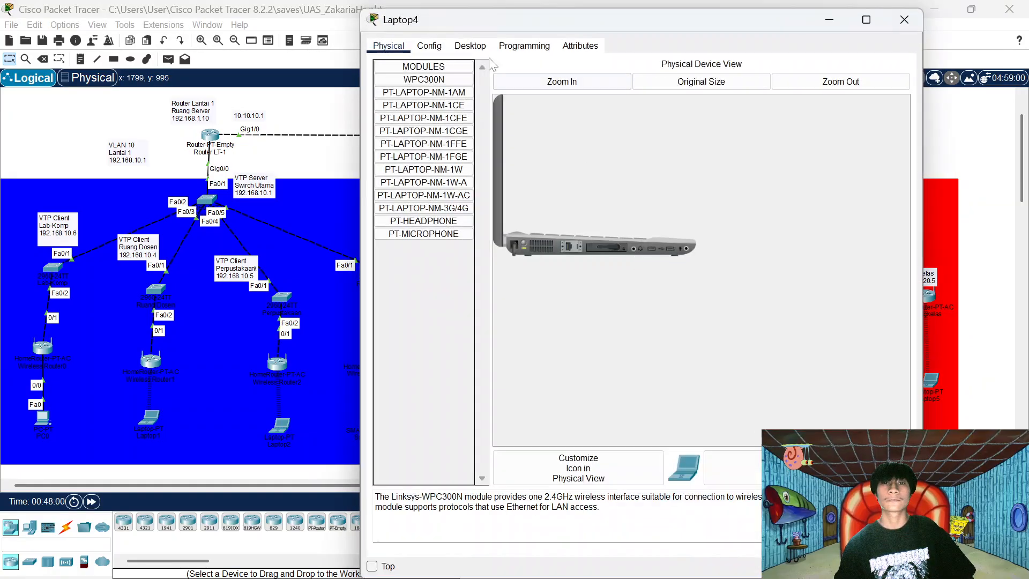
{"action": "left_click", "coordinate": [477, 46]}
{"action": "left_click", "coordinate": [445, 94]}
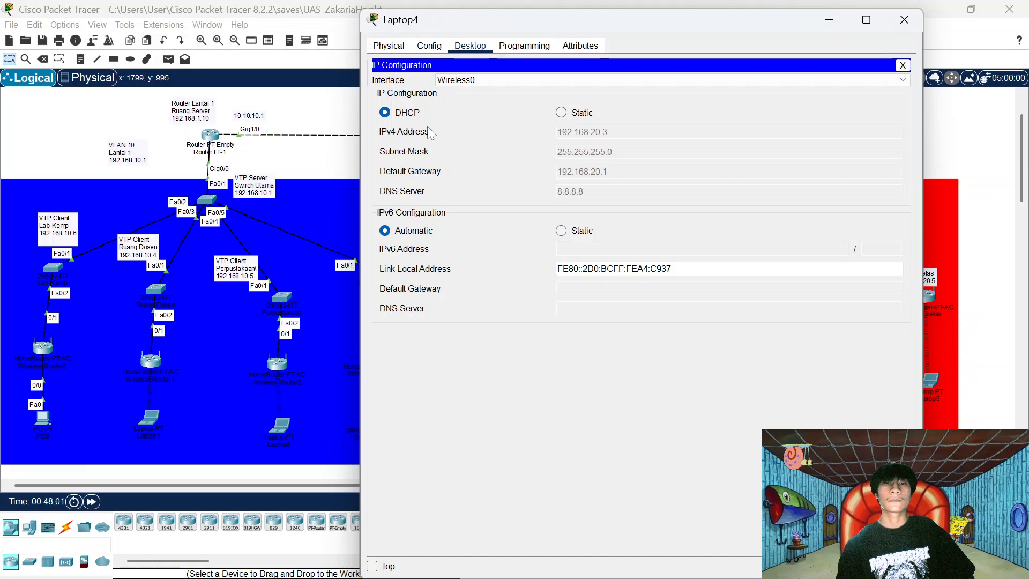
{"action": "left_click", "coordinate": [561, 112]}
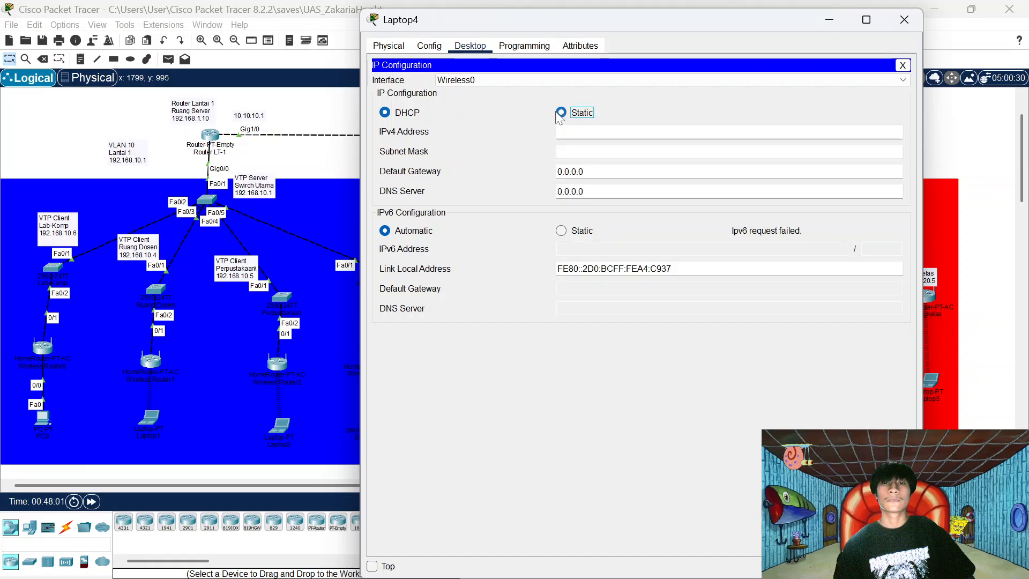
{"action": "left_click", "coordinate": [385, 112]}
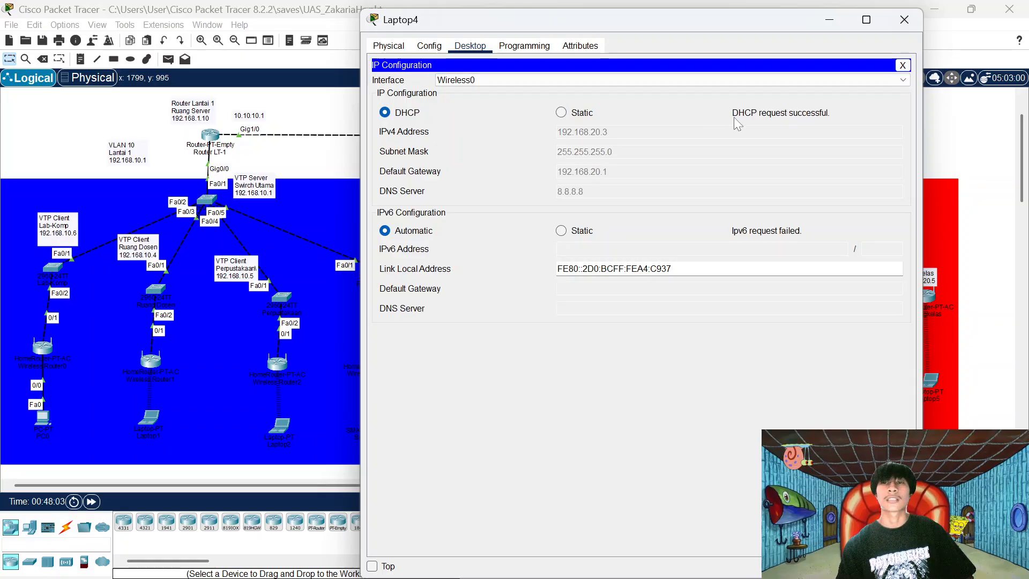
{"action": "left_click", "coordinate": [904, 20]}
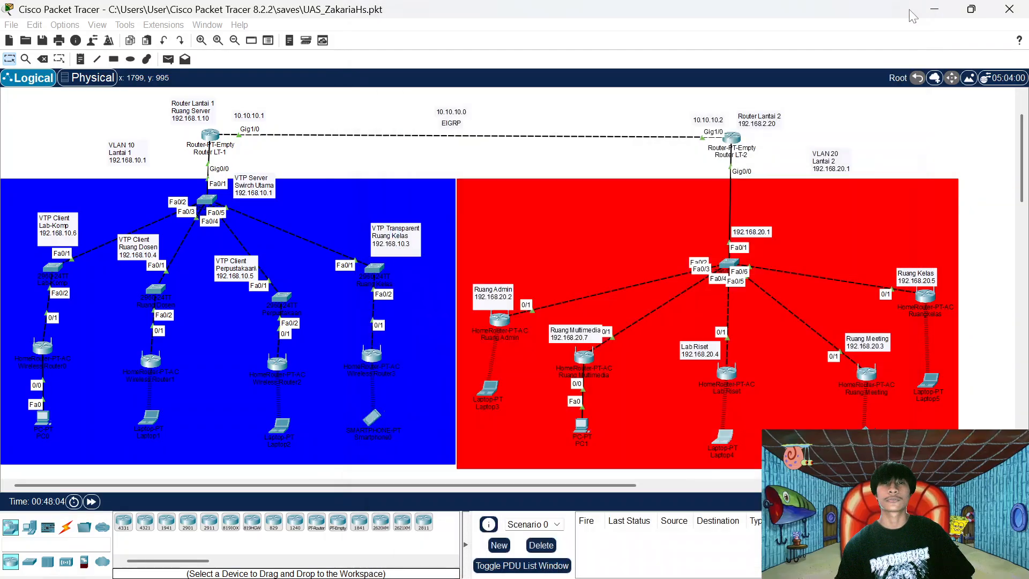
Renew the DHCP address of Smartphone1 in Ruang Meeting by toggling to Static and back to DHCP, and close its window.
{"action": "left_click", "coordinate": [371, 416]}
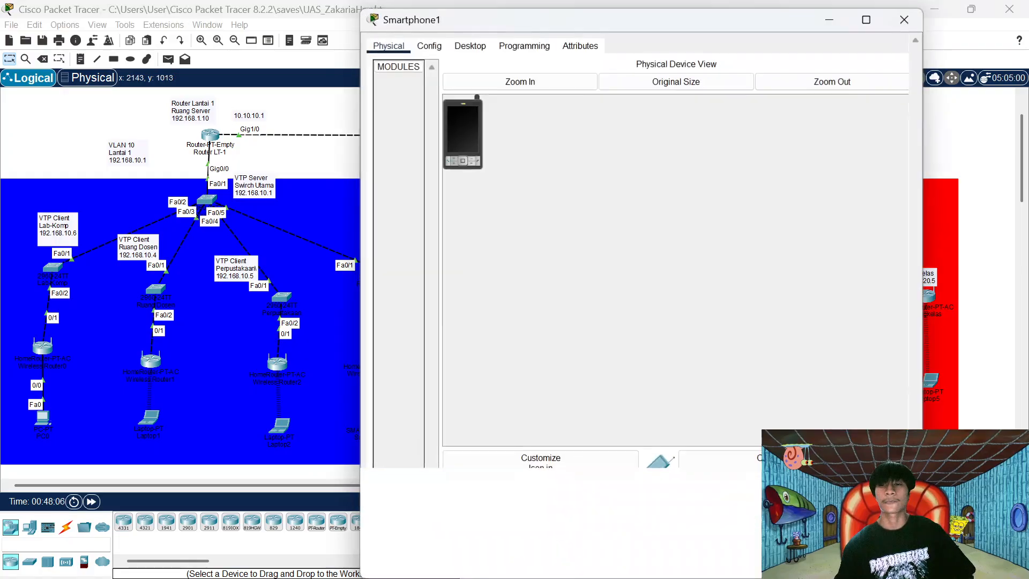
{"action": "left_click", "coordinate": [475, 45]}
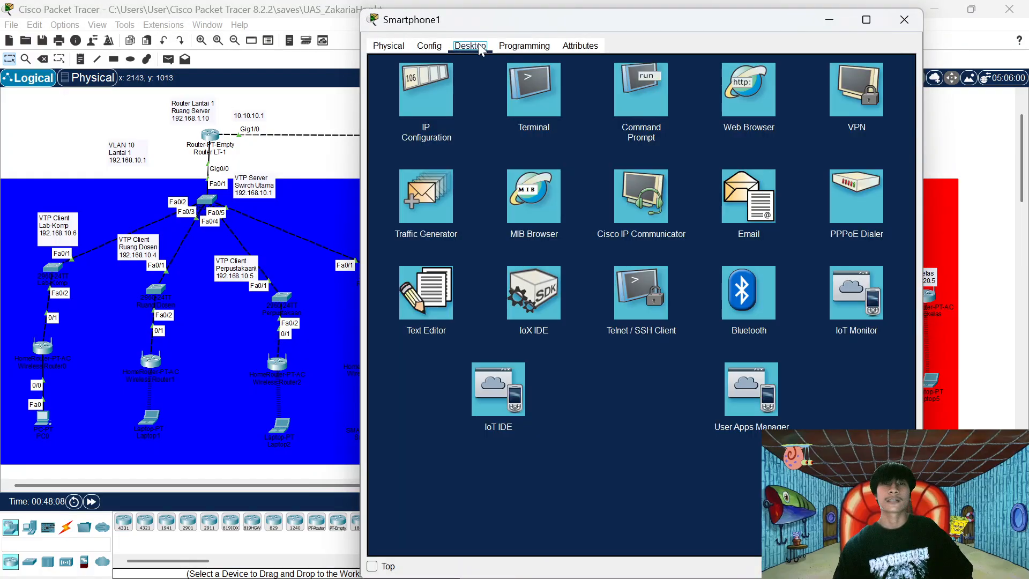
{"action": "left_click", "coordinate": [434, 89]}
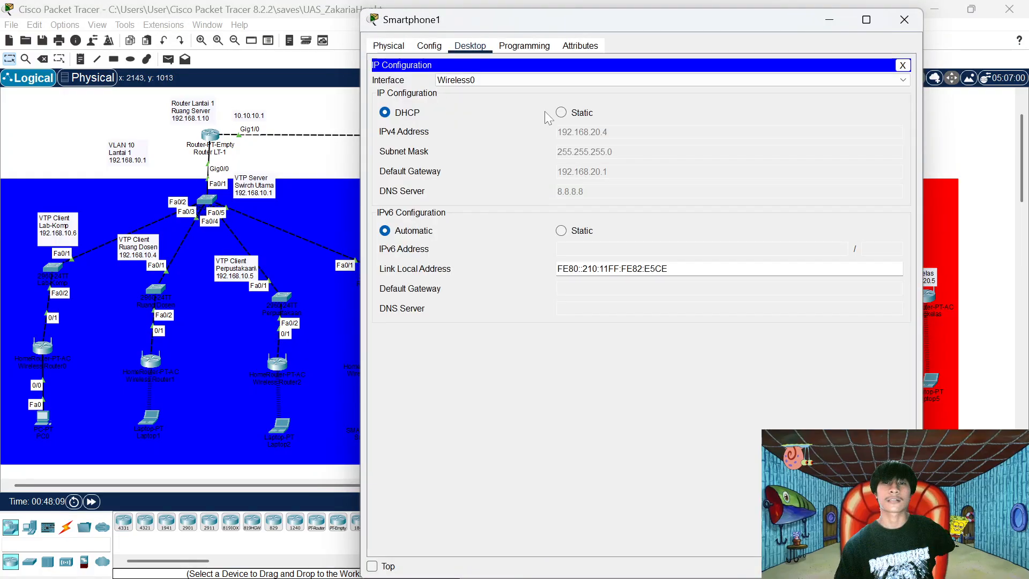
{"action": "left_click", "coordinate": [561, 112]}
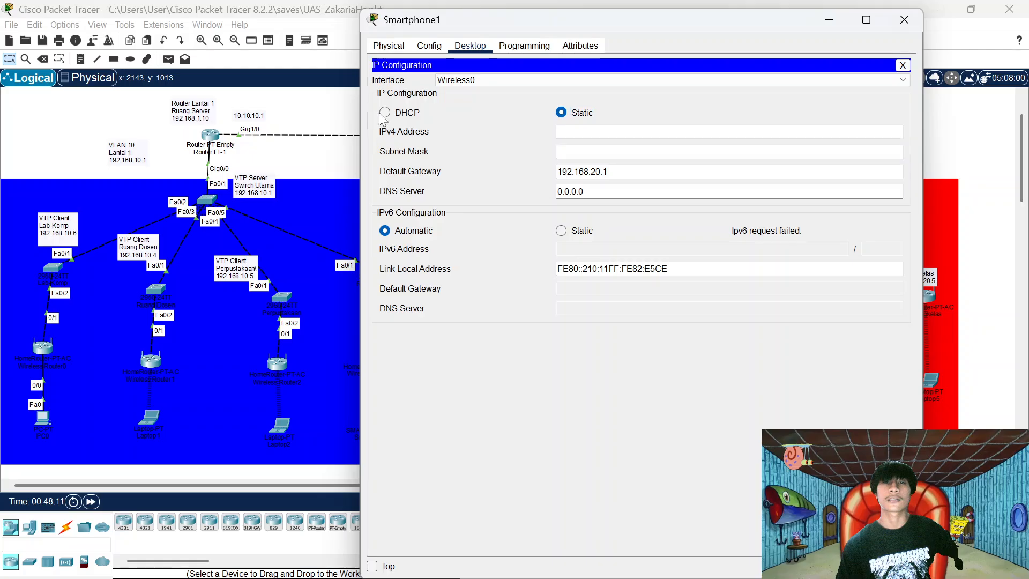
{"action": "left_click", "coordinate": [384, 113]}
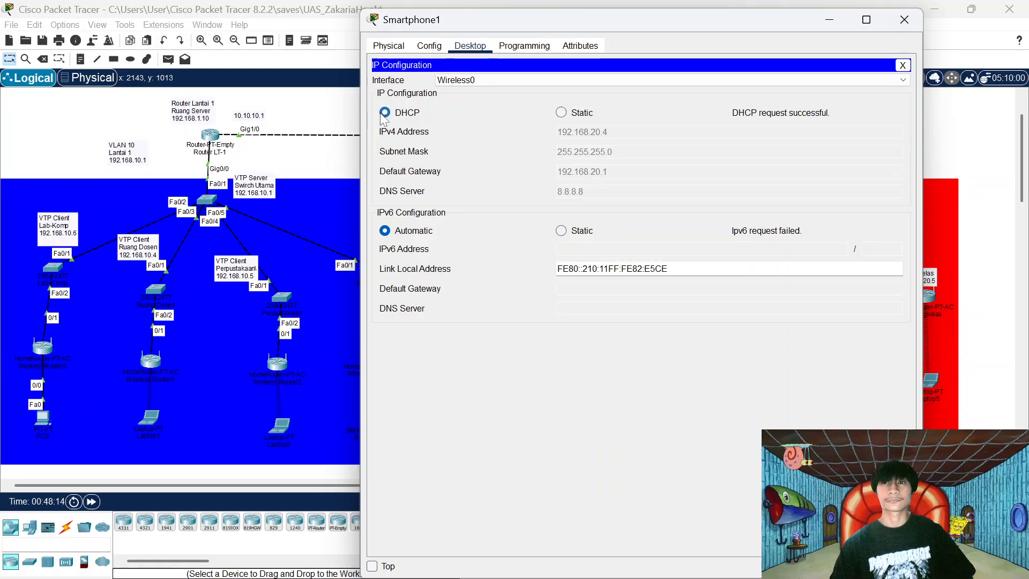
{"action": "left_click", "coordinate": [904, 19]}
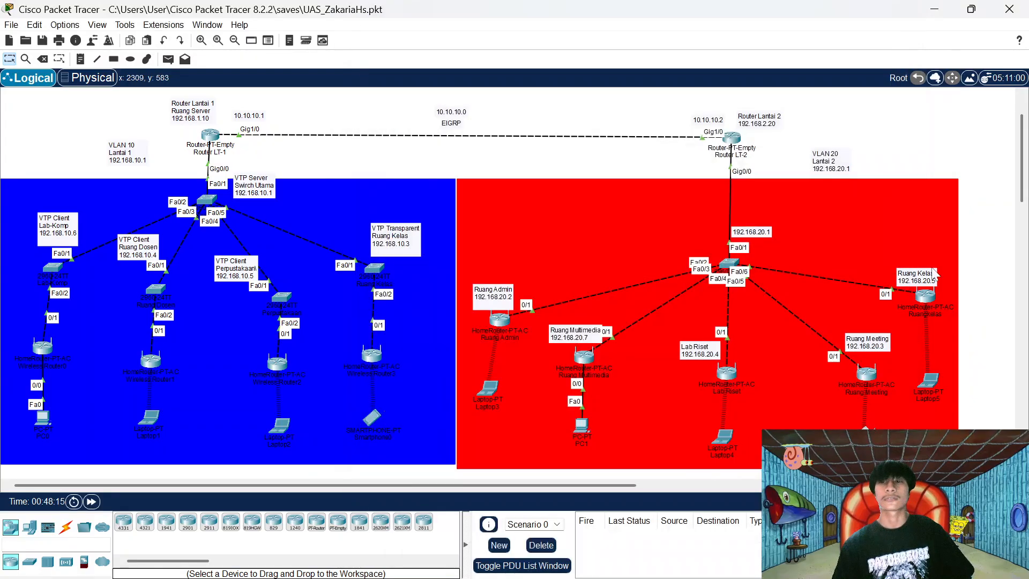
Renew the DHCP address of Laptop5 in Ruang Kelas by toggling to Static and back to DHCP, and close its window.
{"action": "left_click", "coordinate": [930, 375]}
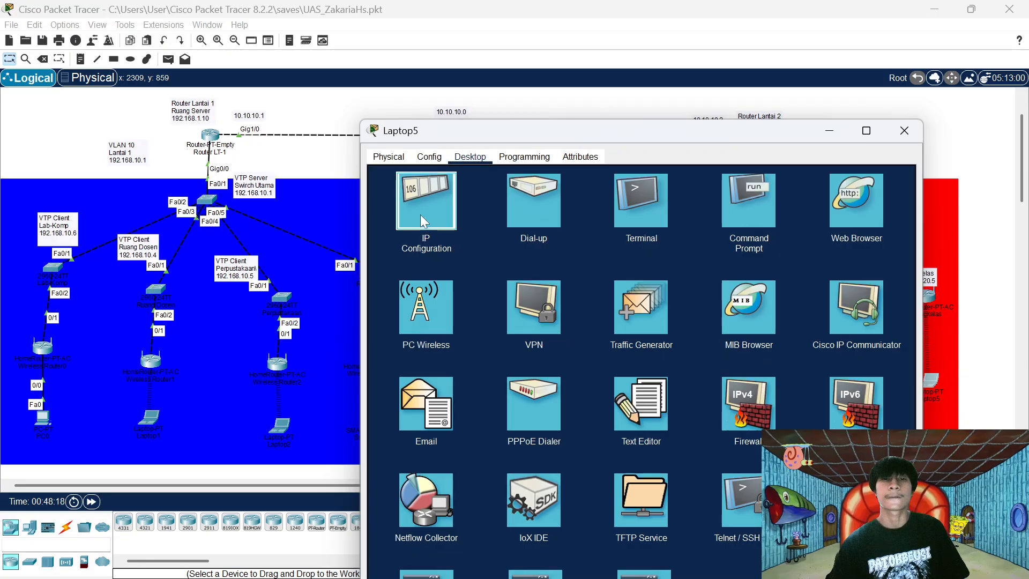
{"action": "left_click", "coordinate": [420, 214]}
{"action": "left_click", "coordinate": [561, 224]}
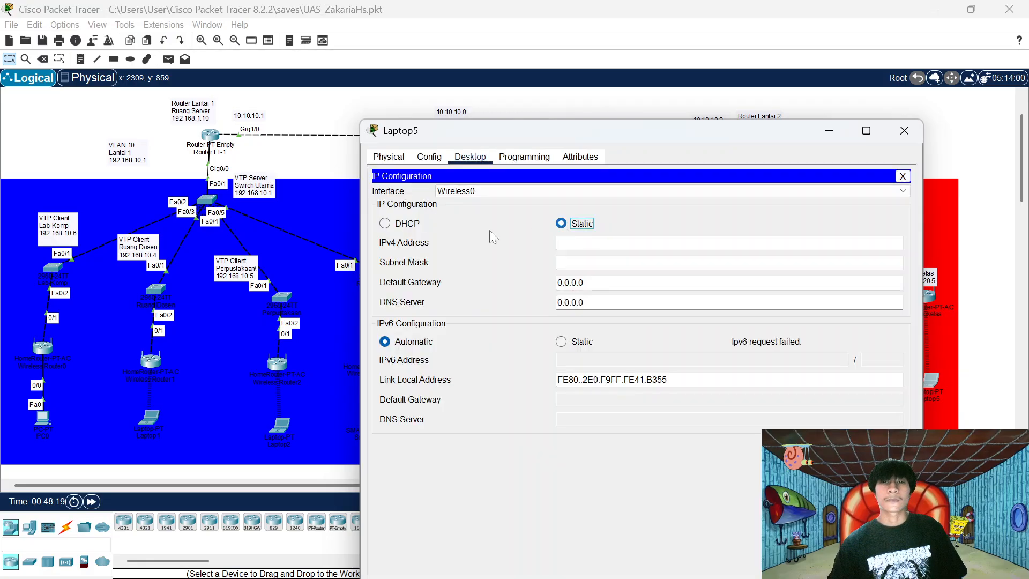
{"action": "left_click", "coordinate": [384, 223]}
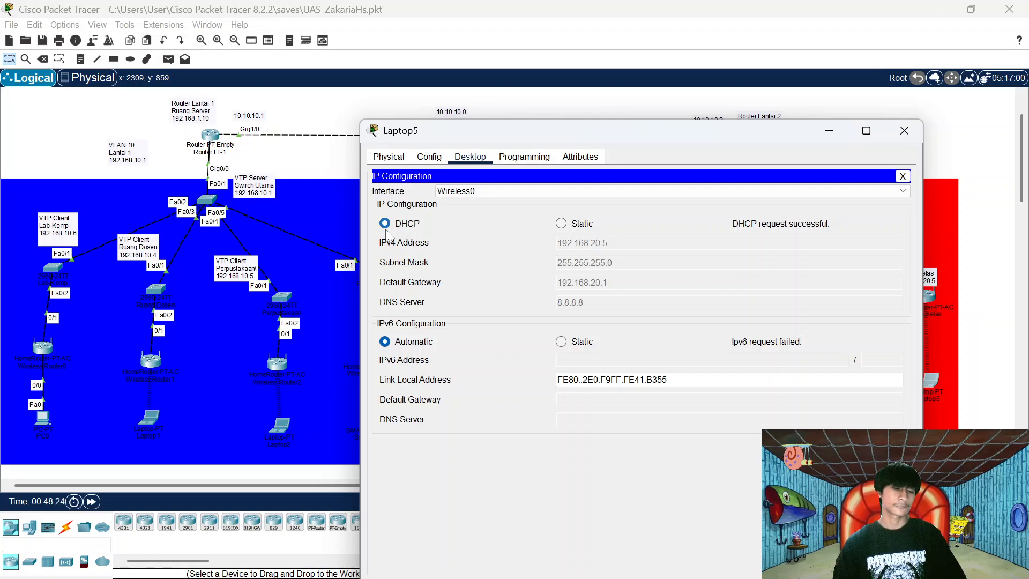
{"action": "left_click", "coordinate": [903, 133]}
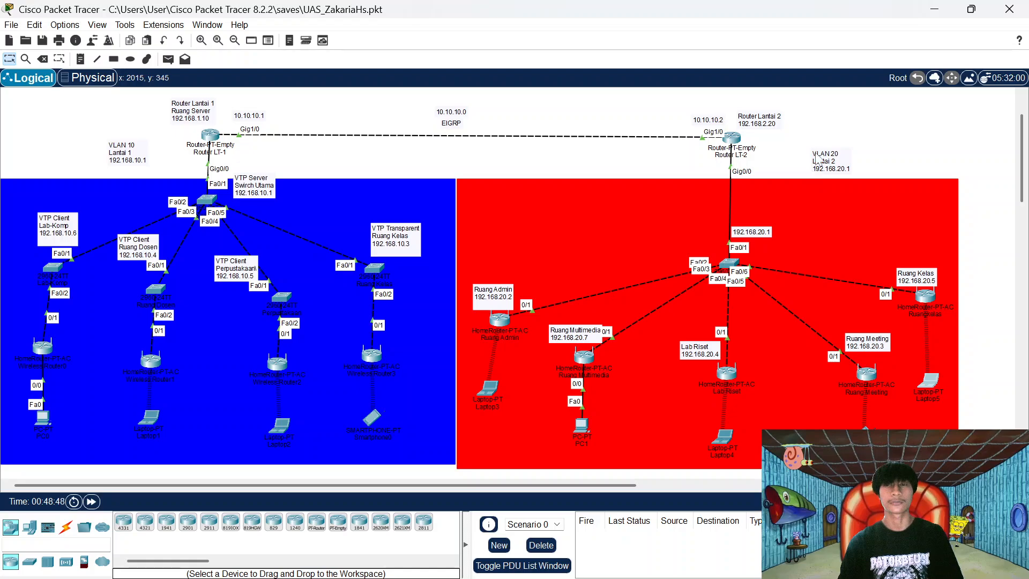
Minimize the network topology window and the second-floor plan image to return to the desktop.
{"action": "left_click", "coordinate": [935, 9]}
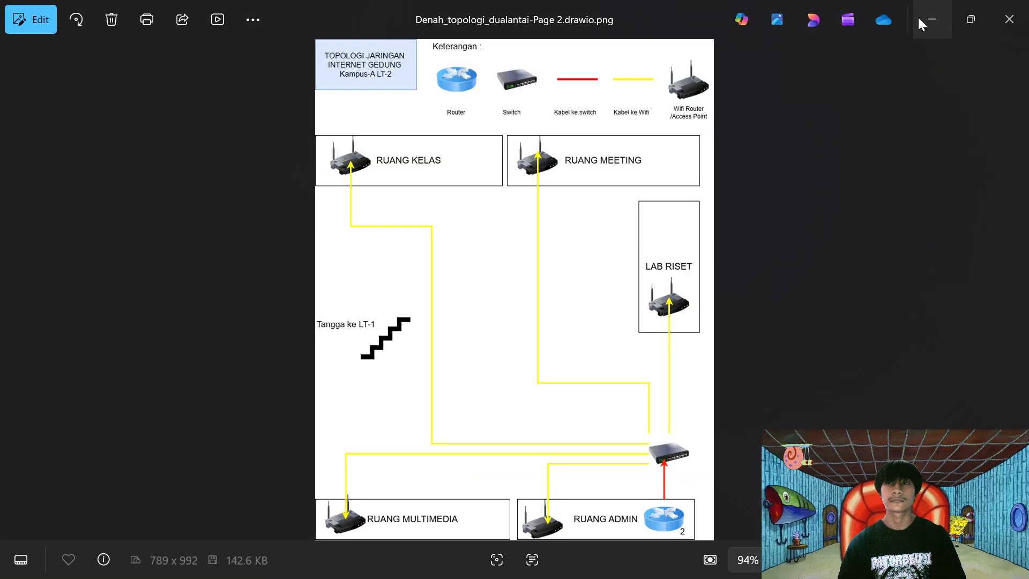
{"action": "left_click", "coordinate": [919, 18]}
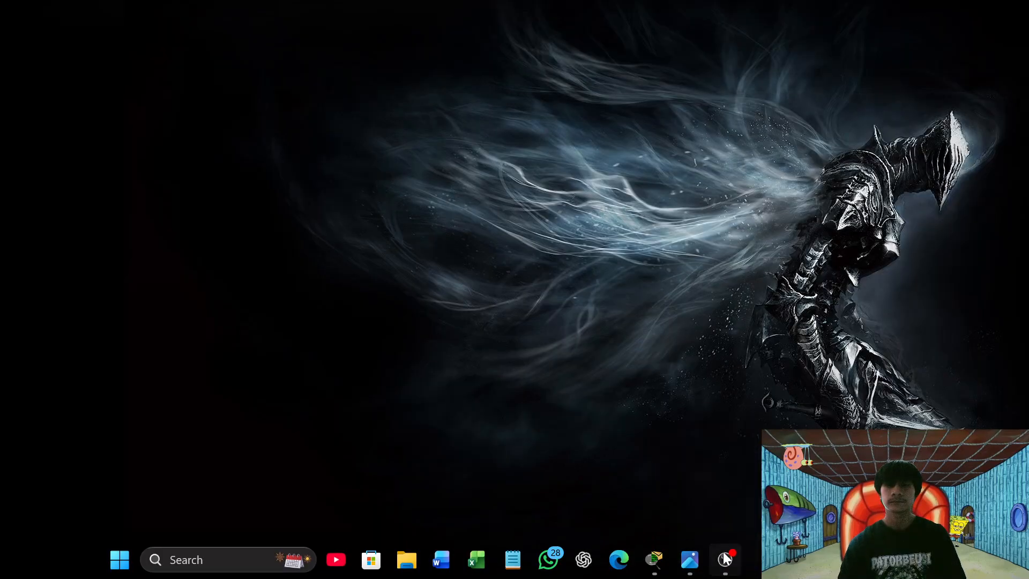